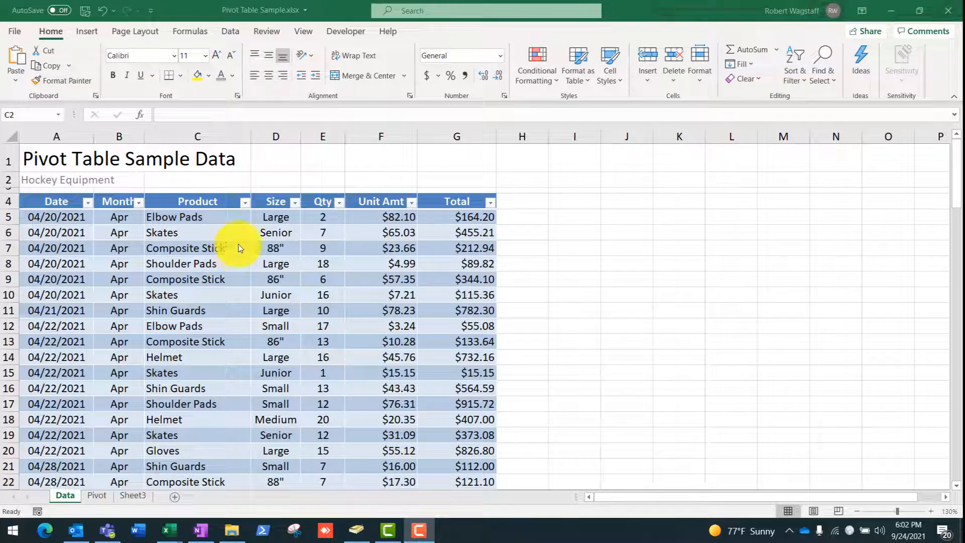
Filter the Product column to show only Helmet and check the Qty and Total sums in the Totals row
click(245, 203)
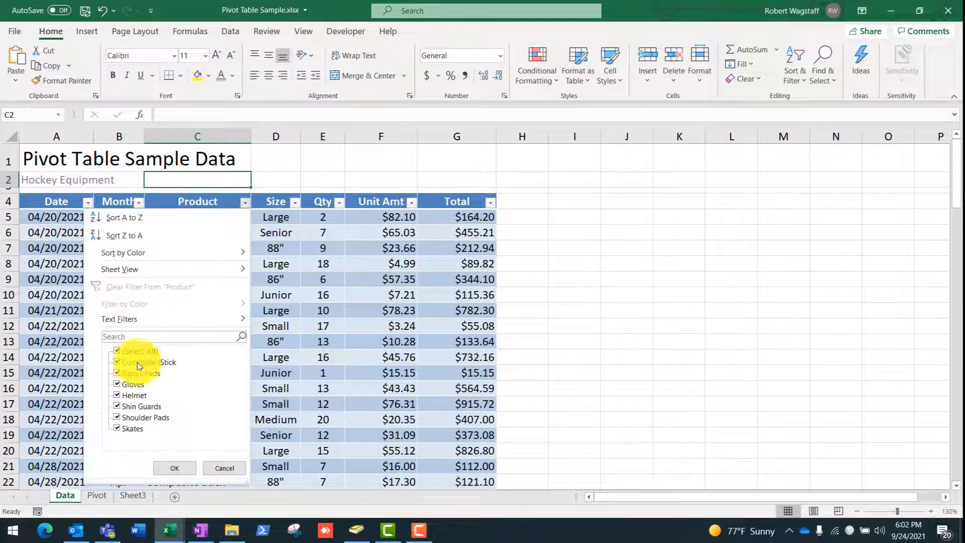
click(117, 350)
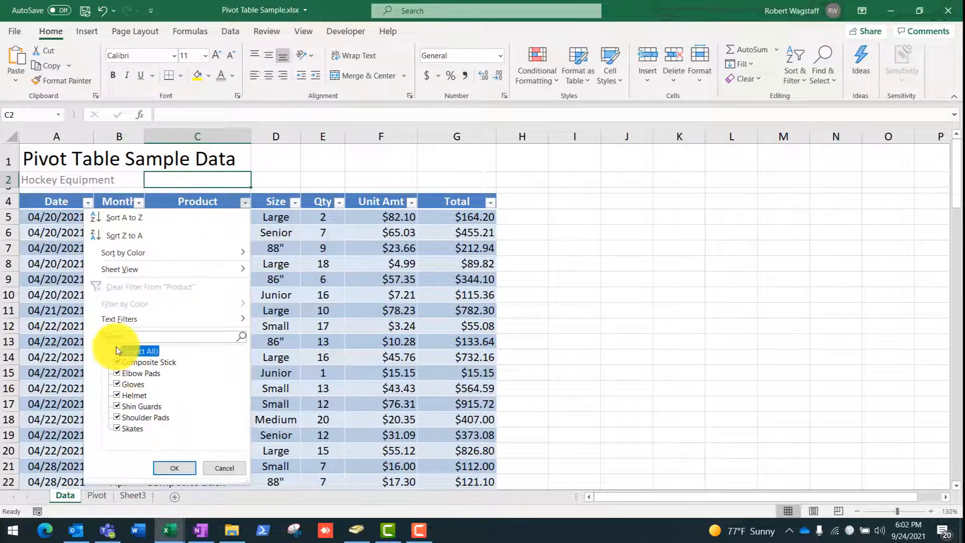
click(116, 395)
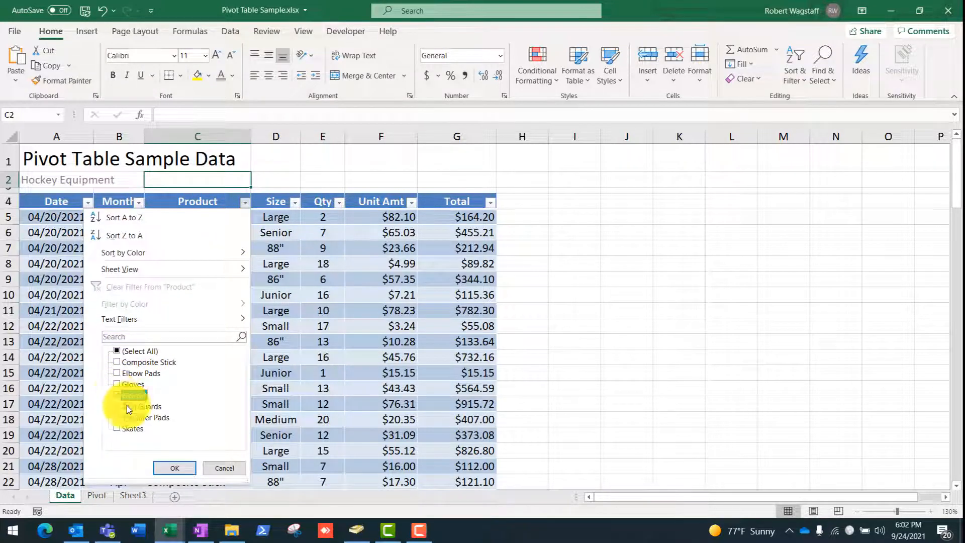
click(171, 469)
scroll(237, 385, down, 1)
scroll(237, 385, down, 1)
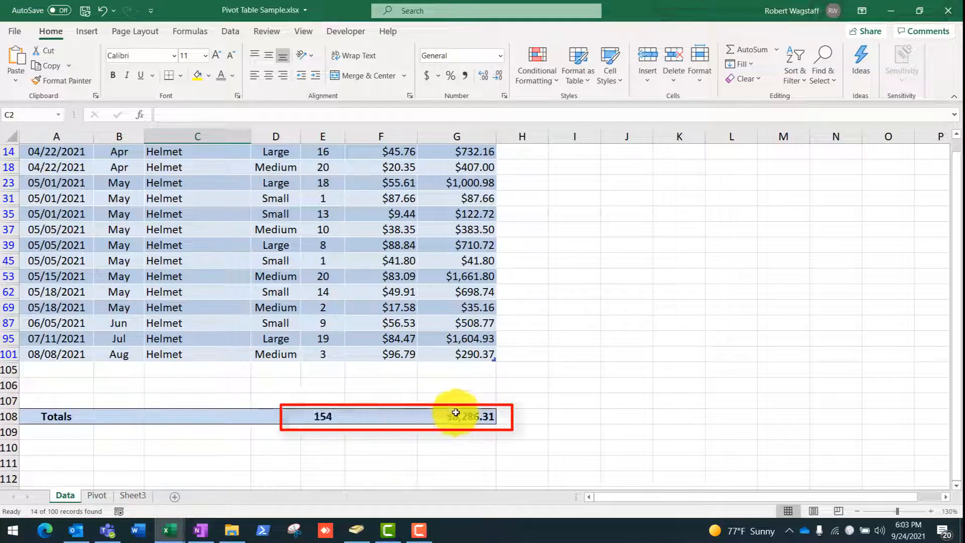
scroll(455, 411, up, 2)
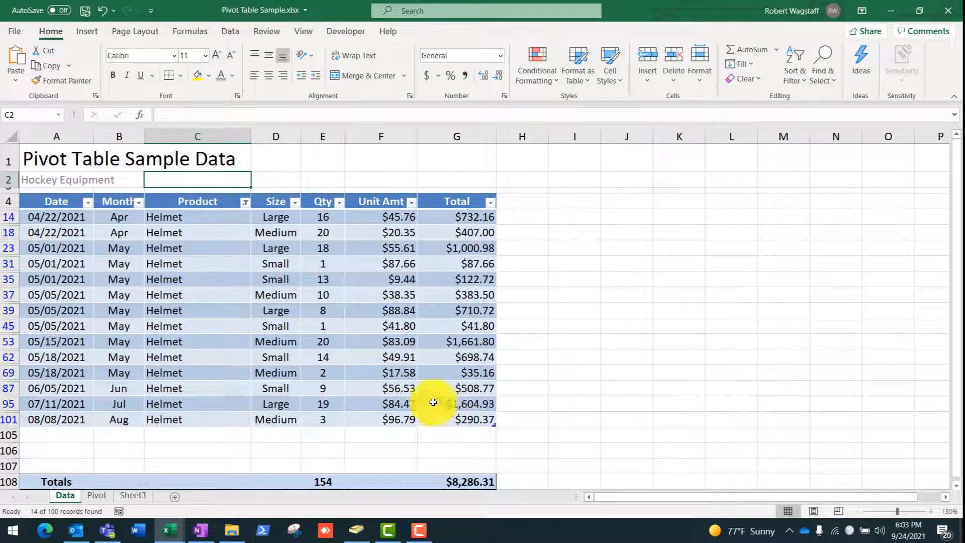
Switch the Product column filter from Helmet to Gloves only
click(246, 202)
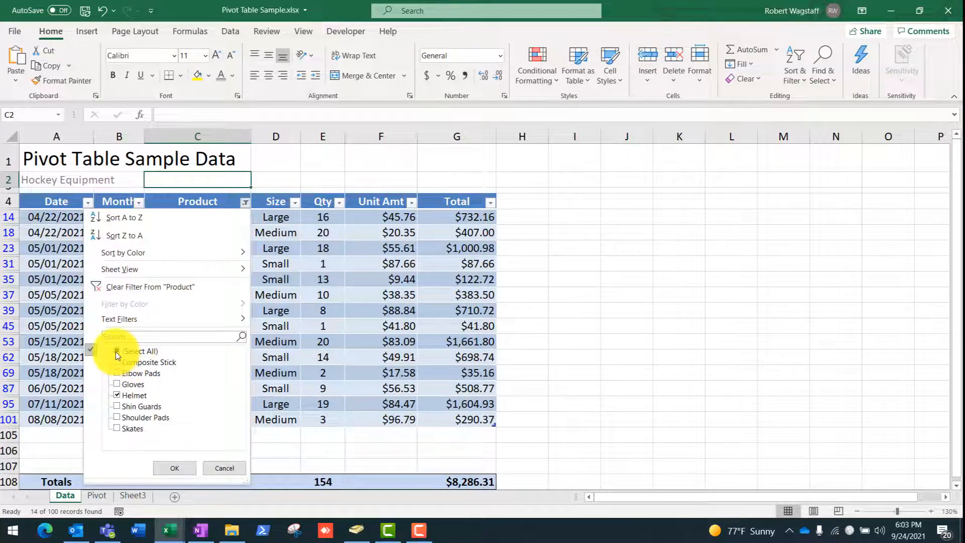
click(118, 384)
click(170, 468)
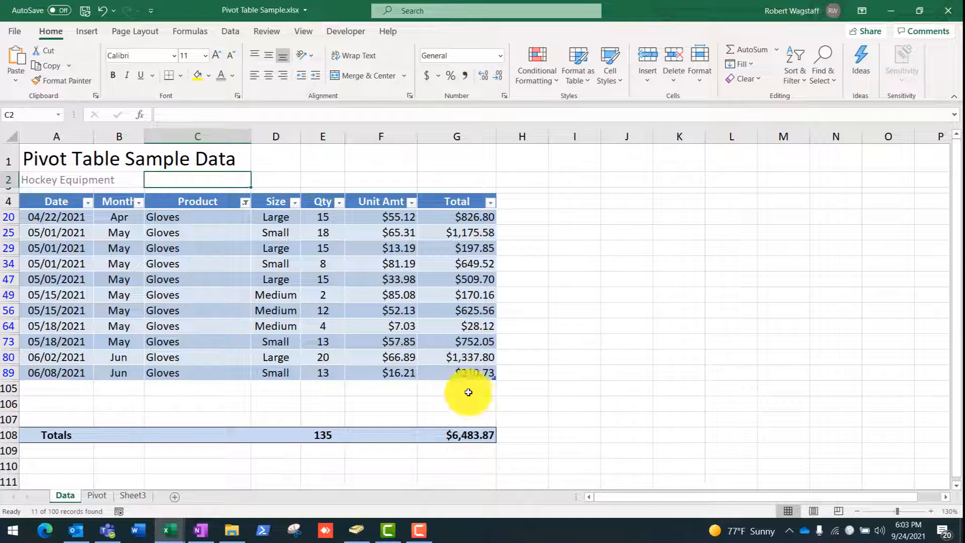
Restore all products in the Product column filter
click(246, 203)
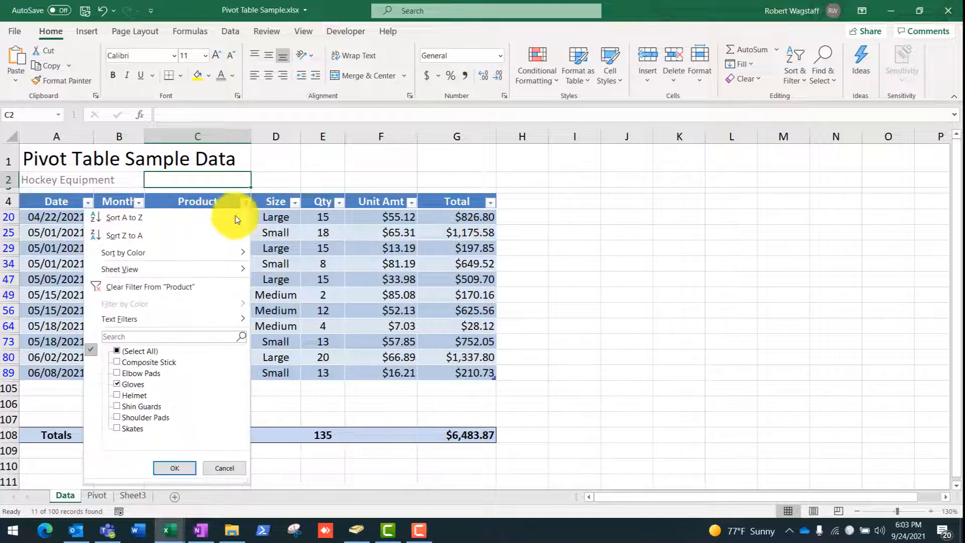
click(117, 352)
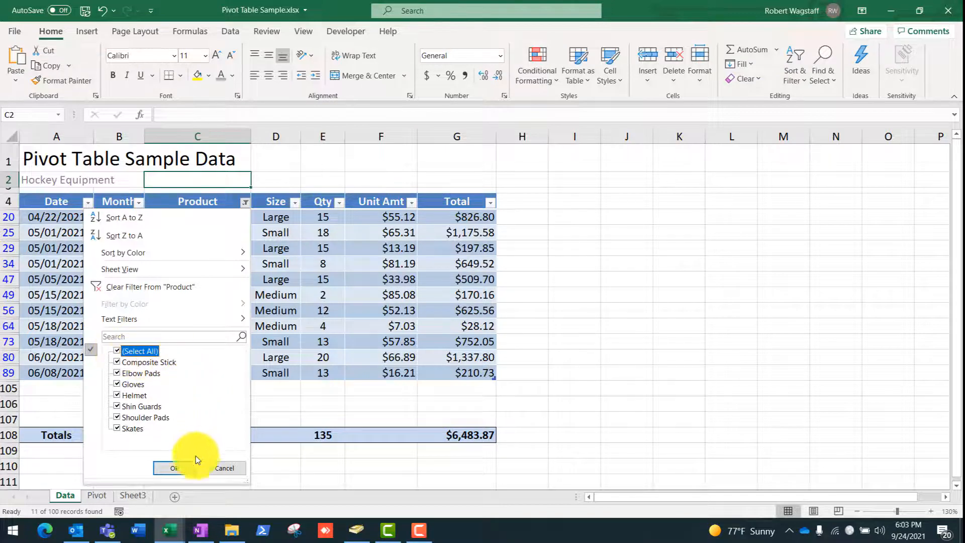
click(182, 469)
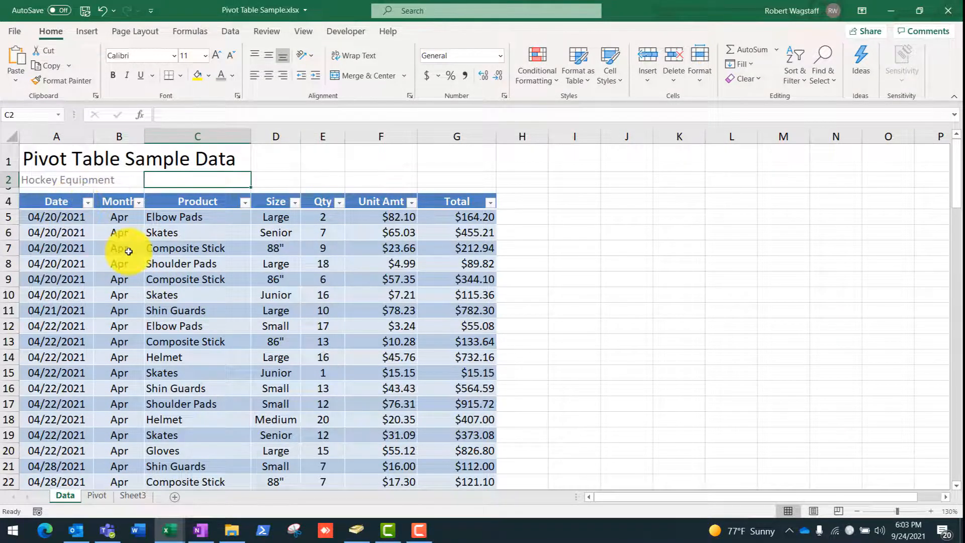
Go to the named range SalesTable to check which cells it covers, and end with cell C7 selected
click(60, 115)
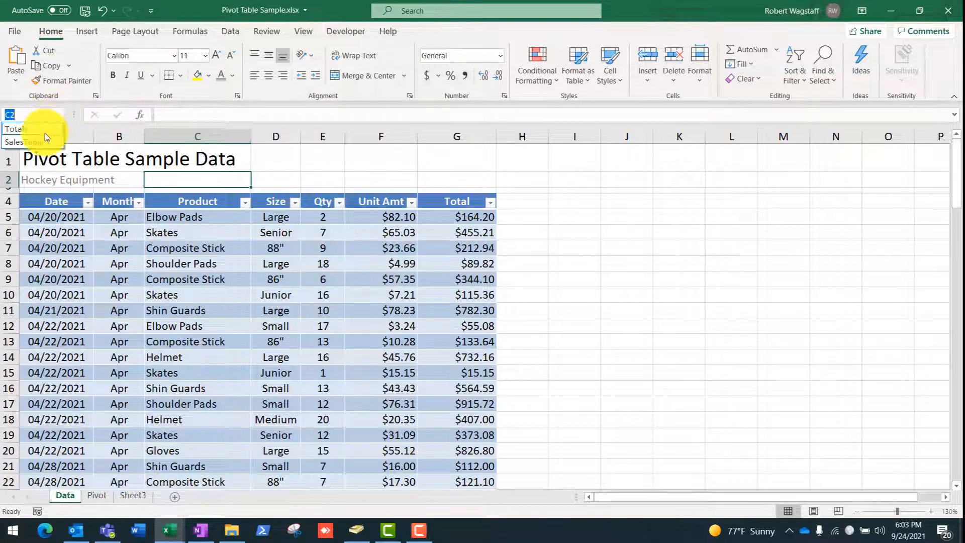
click(42, 141)
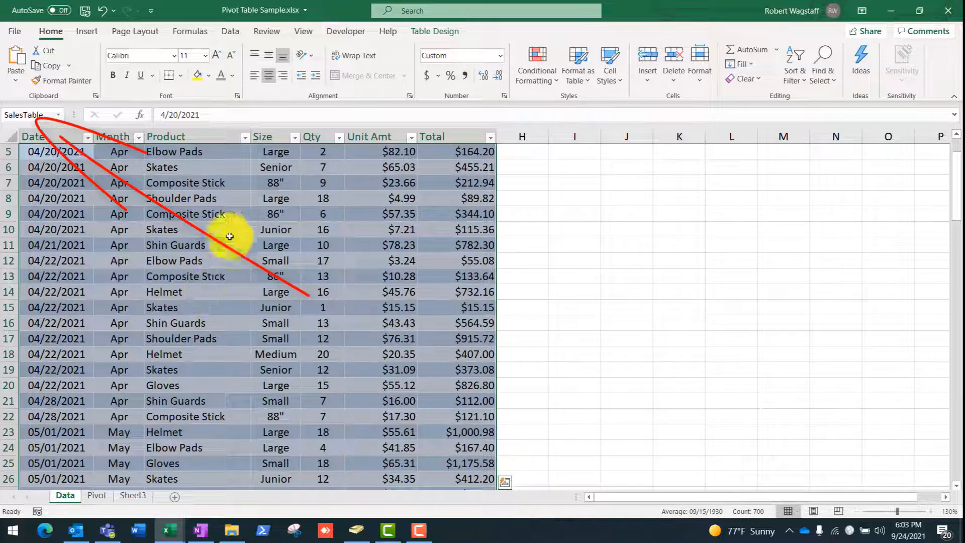
scroll(215, 269, up, 2)
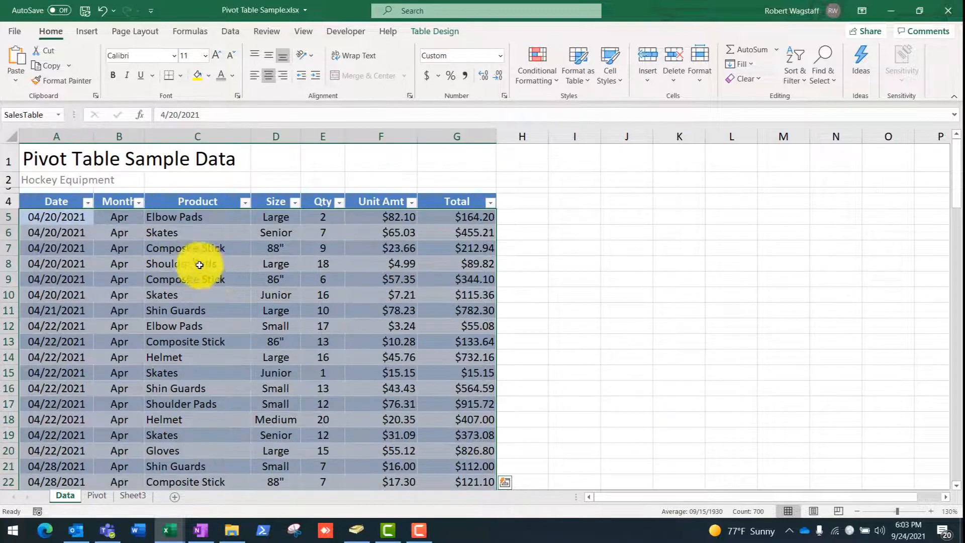
click(147, 245)
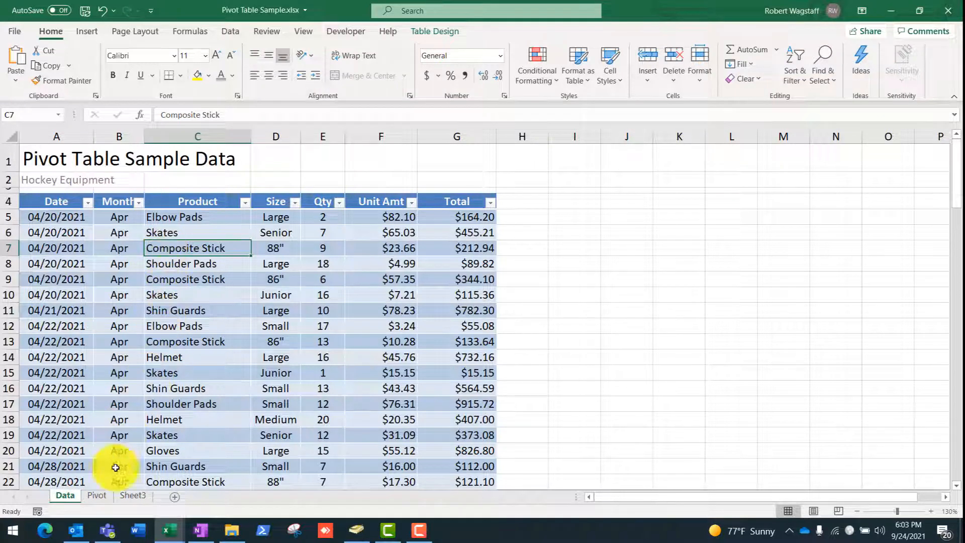
Create a PivotTable from SalesTable in cell A1 of the existing Pivot worksheet
click(98, 496)
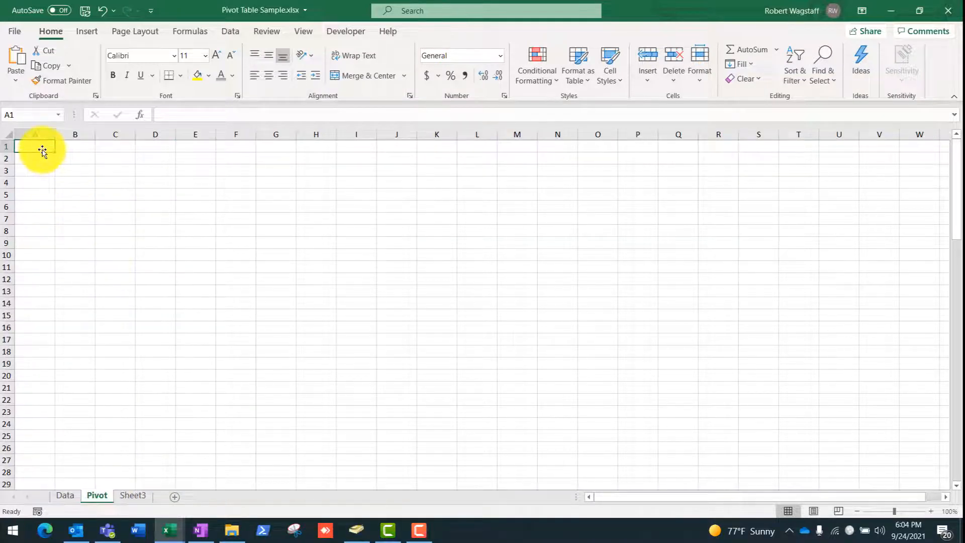
click(88, 32)
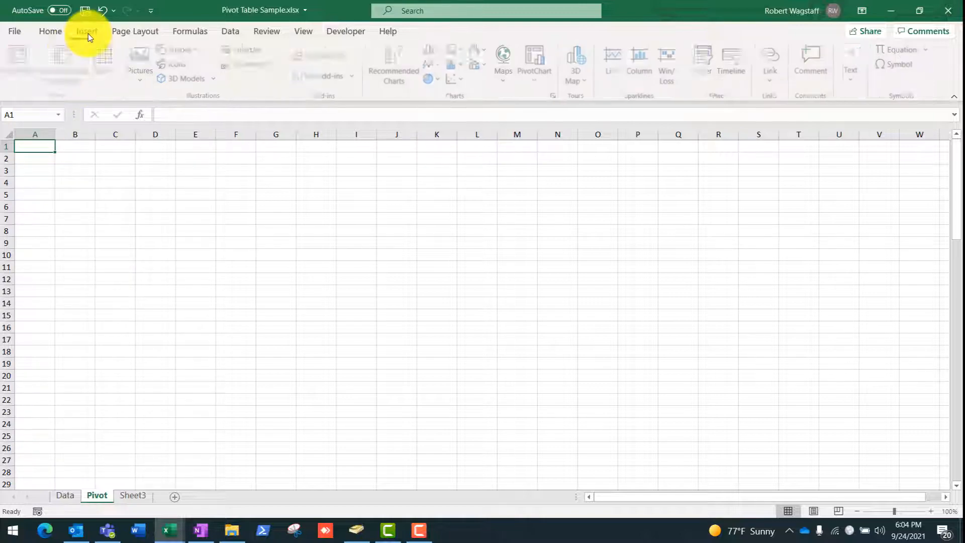
click(26, 65)
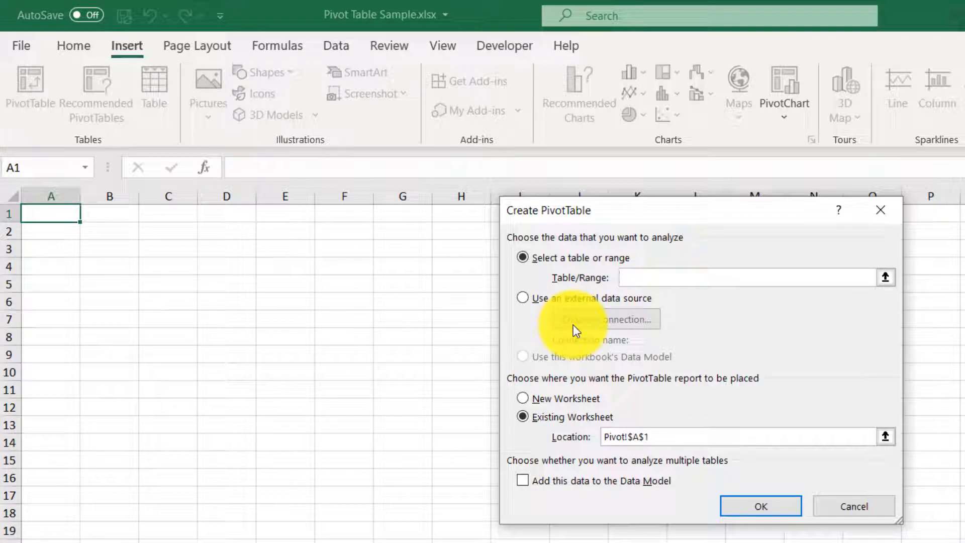
text(SalesTable)
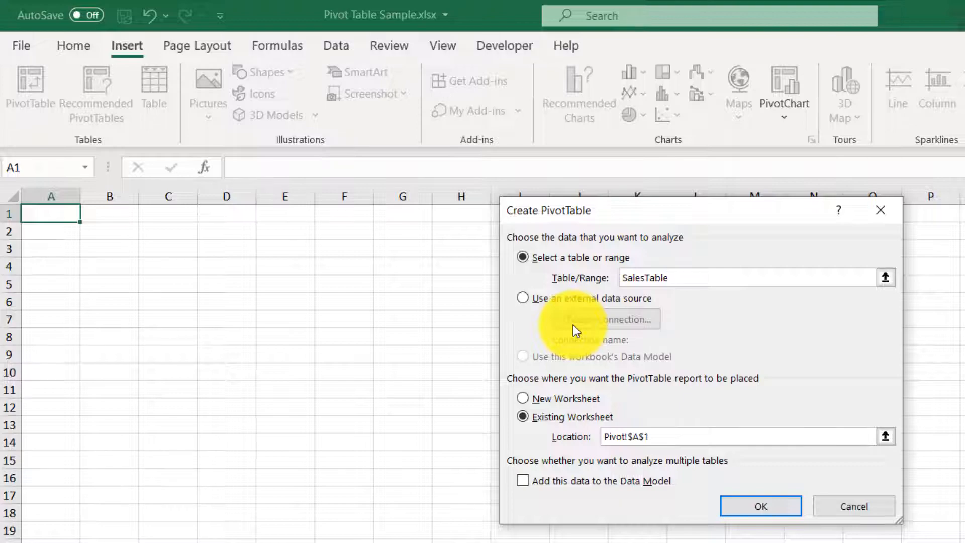
key(Return)
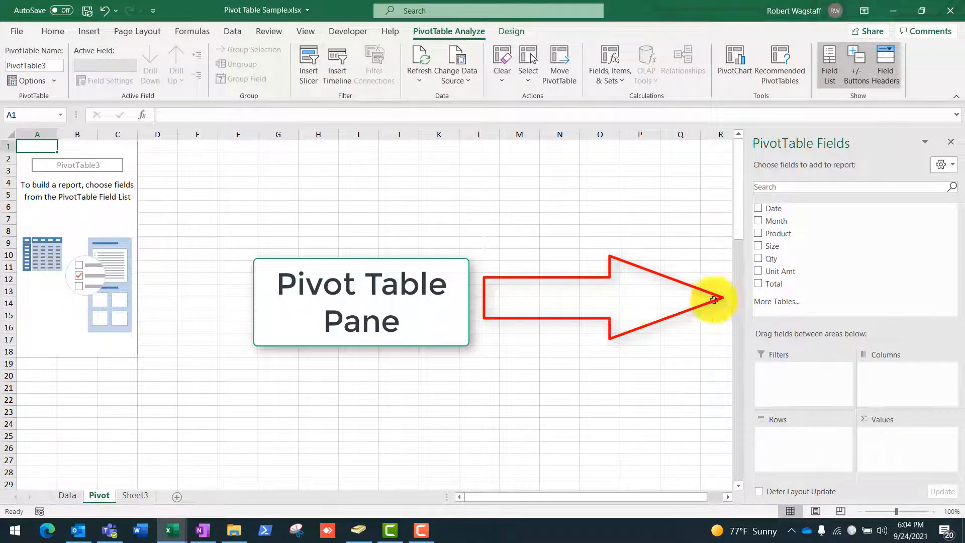
Add Product as the pivot table's rows and sum Qty and Total as its values
click(759, 234)
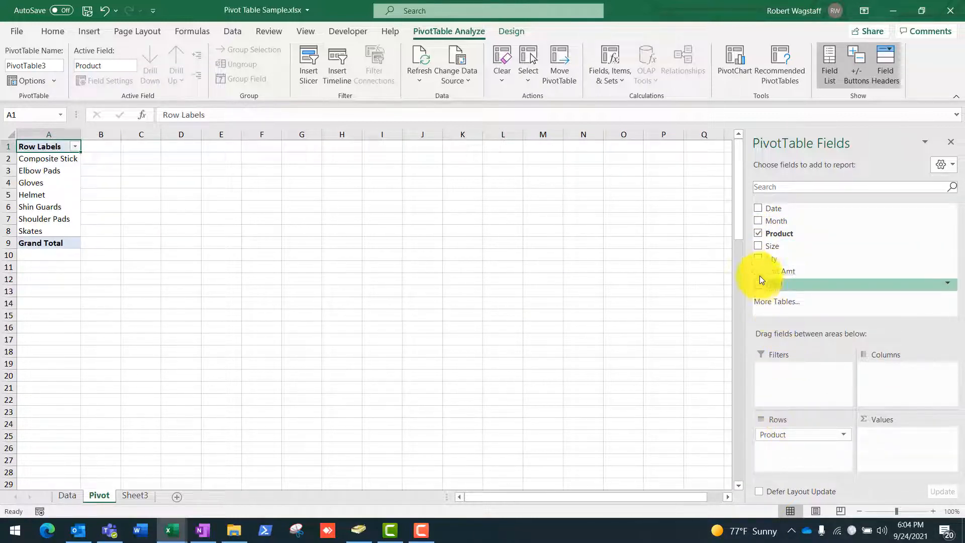
click(758, 259)
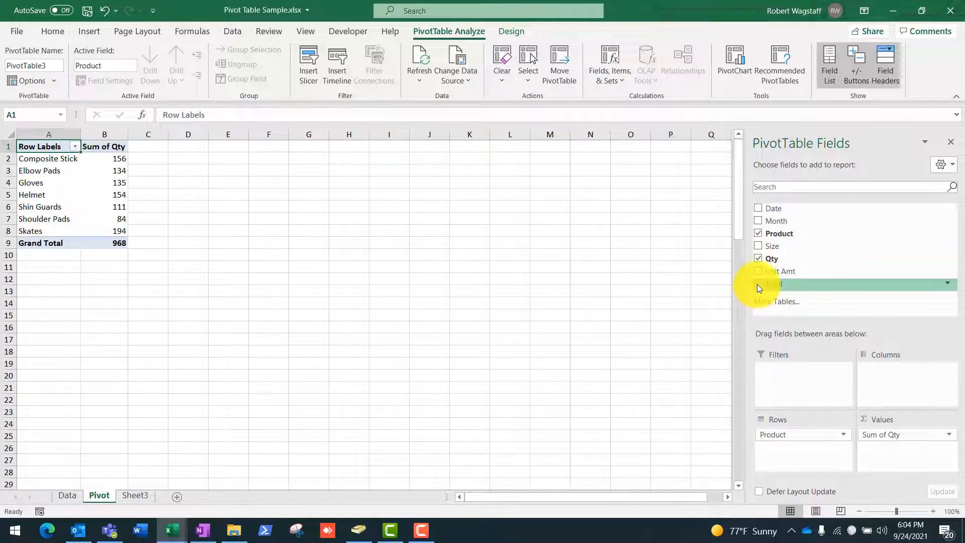
click(758, 285)
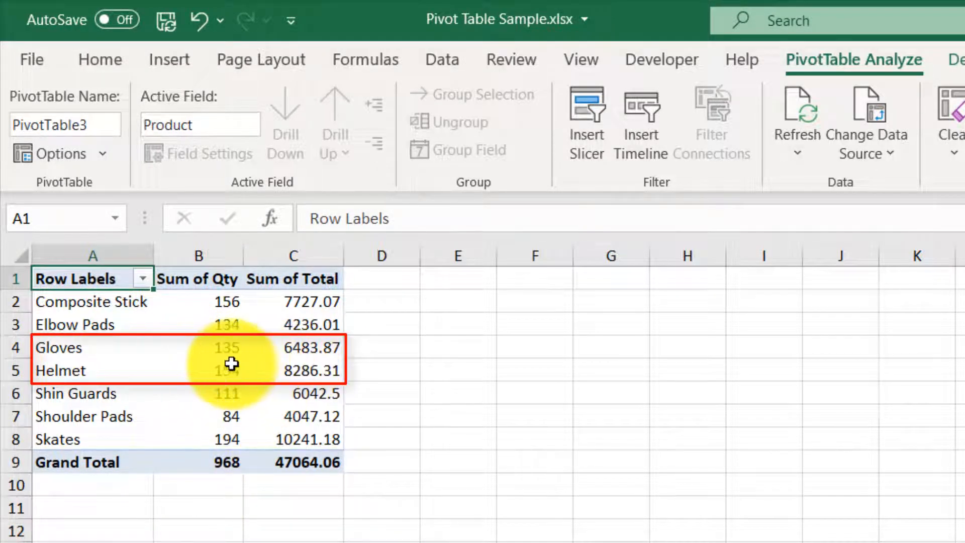
Check the quantity and total sums for Helmet and Gloves in the pivot table
drag(231, 363, 282, 362)
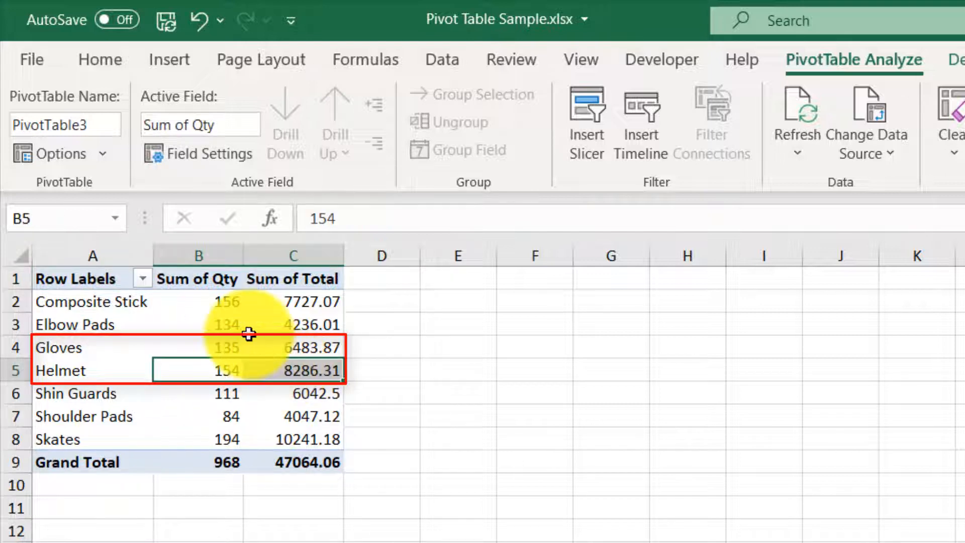
drag(223, 338, 285, 346)
click(319, 525)
click(257, 393)
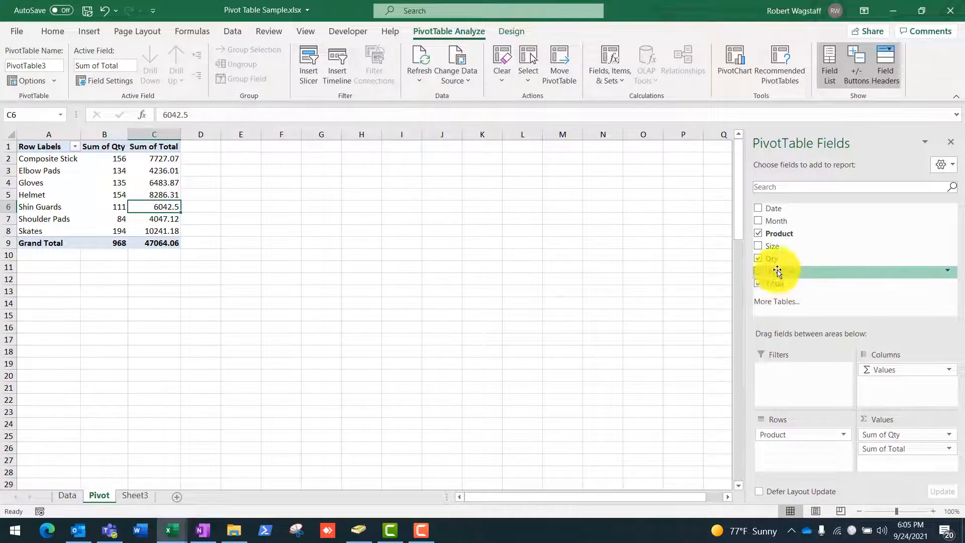
Add Month and Size as row fields under Product and look through the expanded pivot table
click(758, 221)
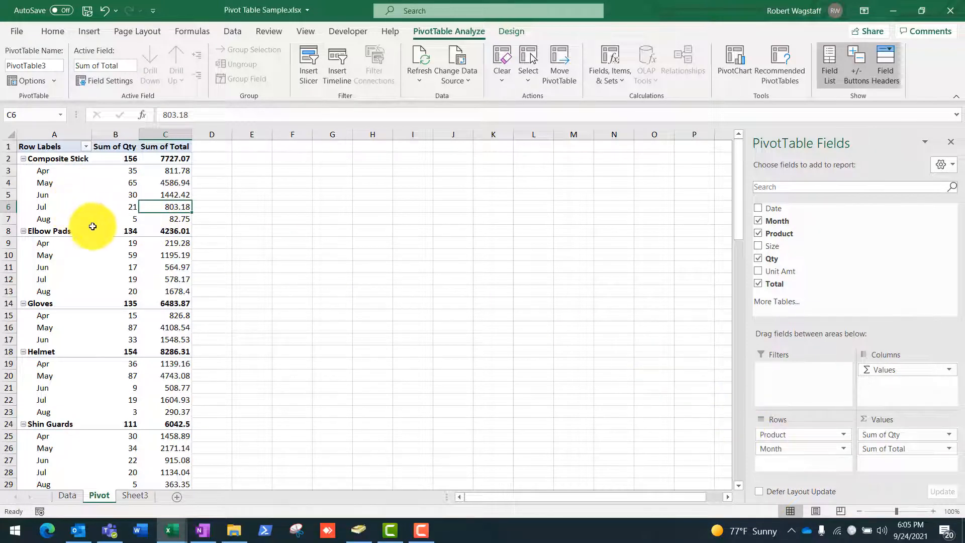
click(758, 247)
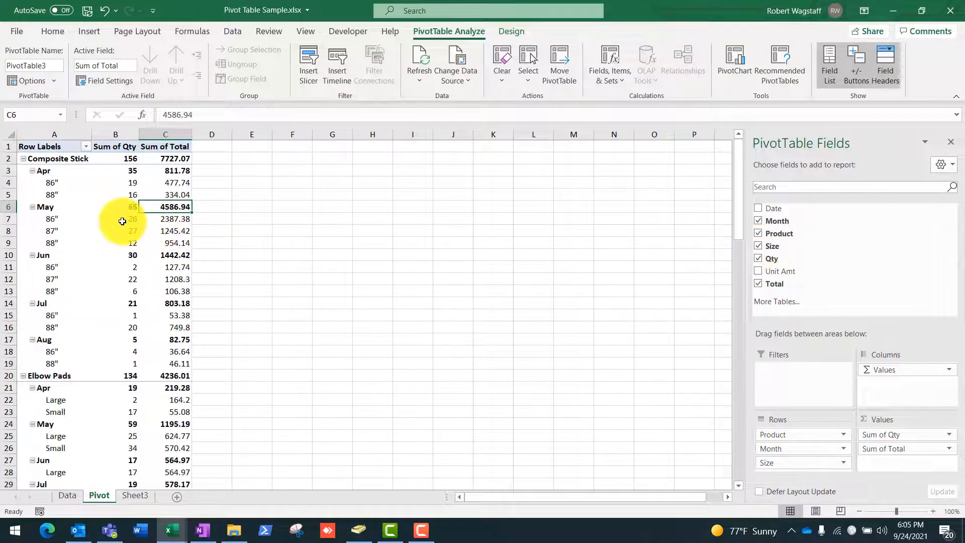
scroll(122, 222, down, 1)
scroll(122, 221, down, 6)
scroll(122, 222, up, 6)
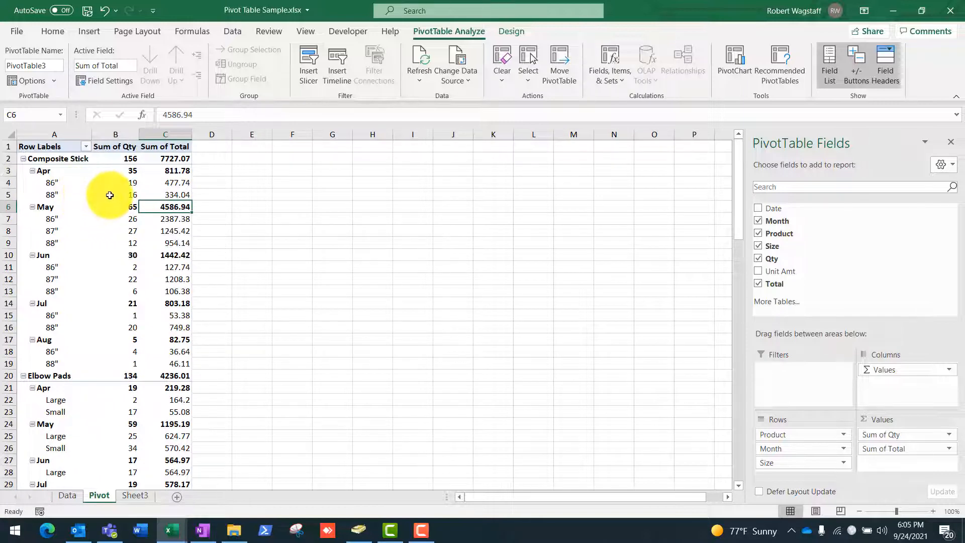
mouse_move(109, 195)
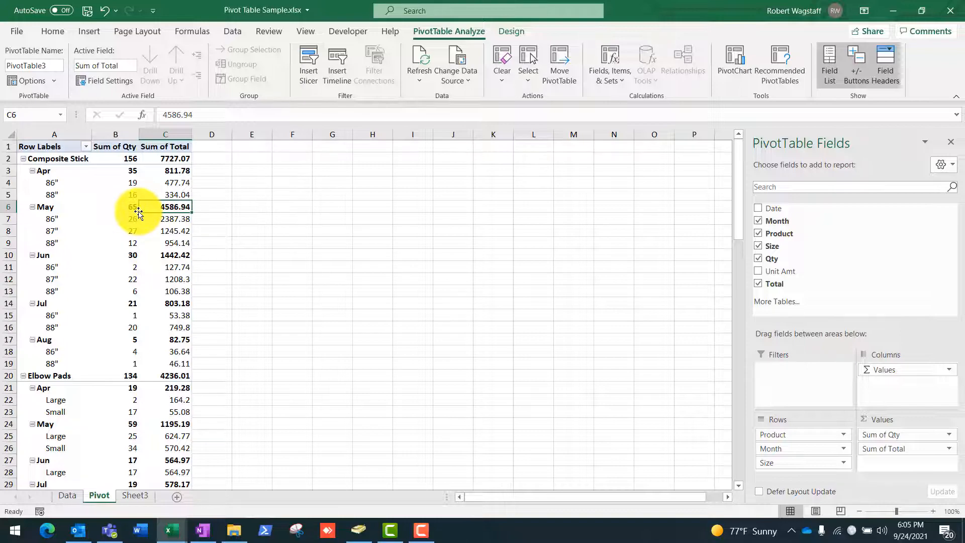
mouse_move(180, 208)
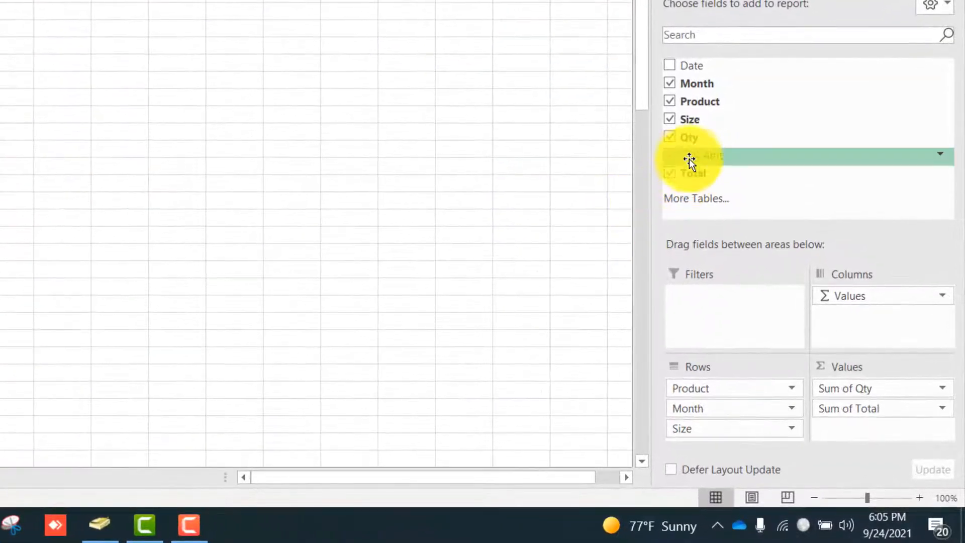
Remove Qty from the pivot table, move Month from Rows to Columns, and select Composite Stick's grand total
click(674, 136)
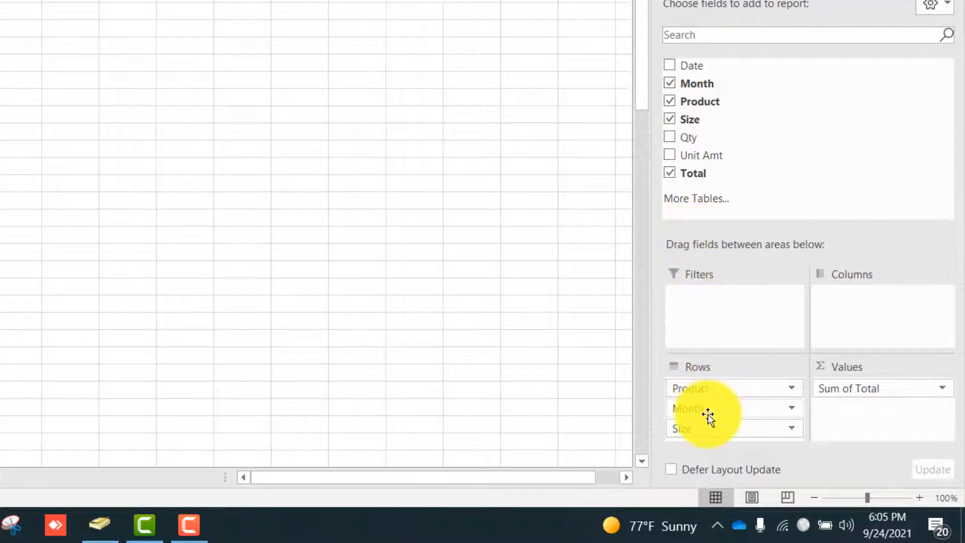
drag(709, 415, 841, 333)
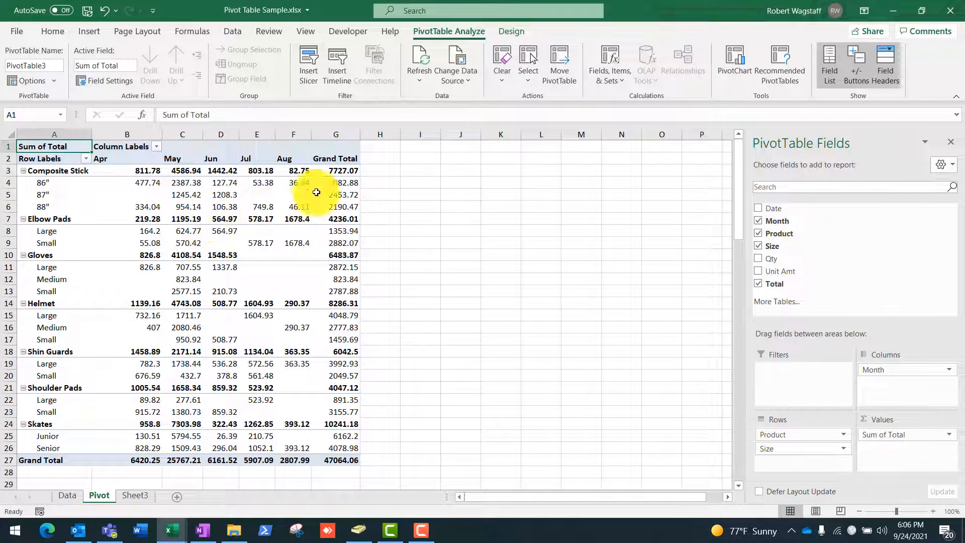
click(342, 170)
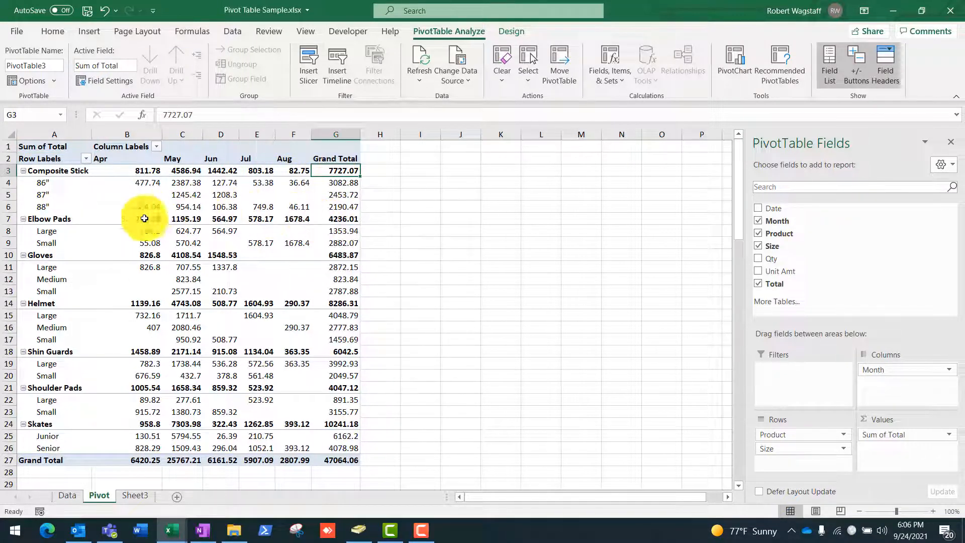
On the Data sheet, set the quantity of the 88" Composite Stick in cell E7 to 20
click(67, 495)
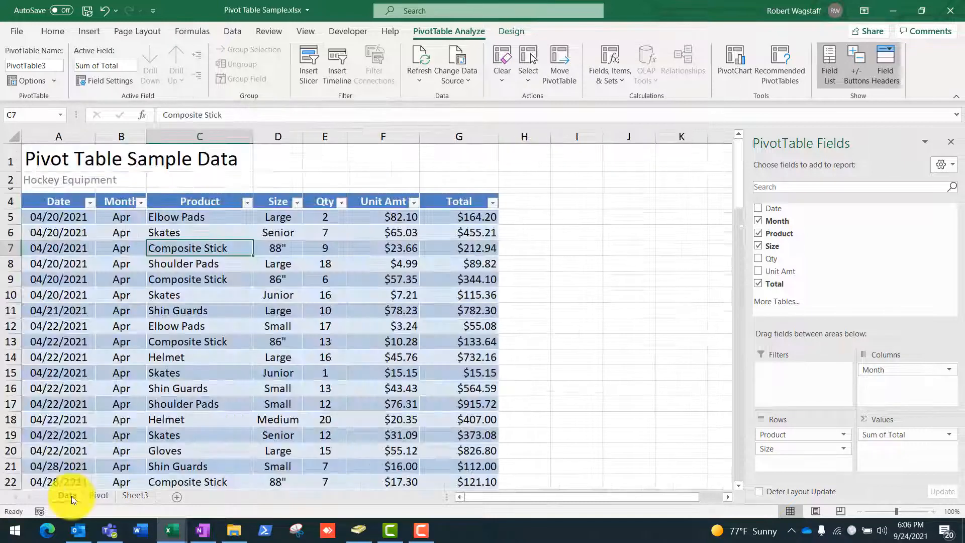
click(328, 246)
text(20)
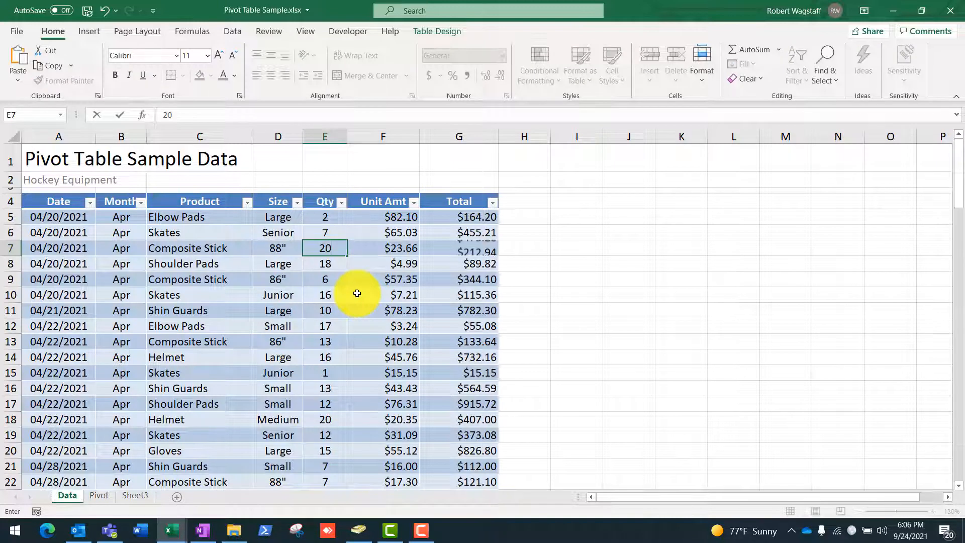
key(Tab)
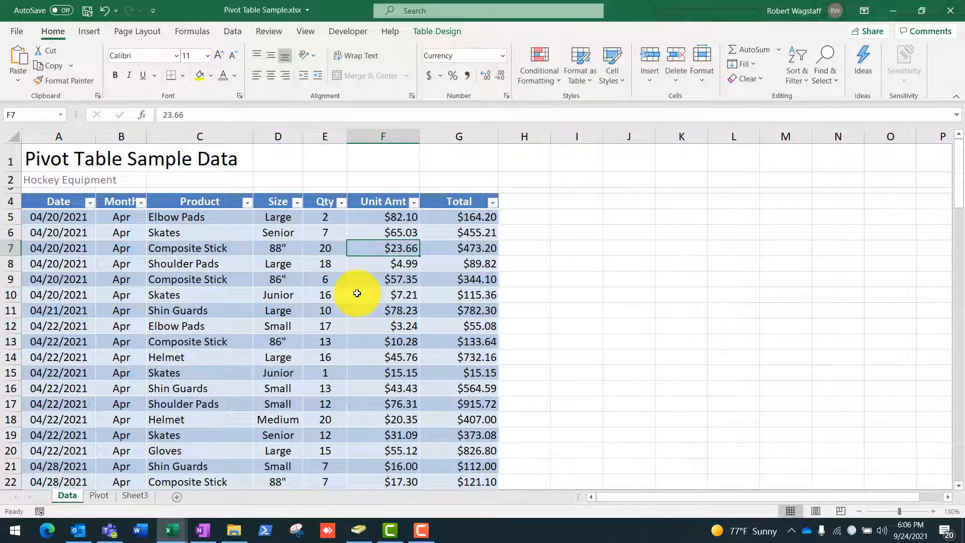
Refresh the pivot table on the Pivot sheet with the changed source data and check the updated totals
click(100, 495)
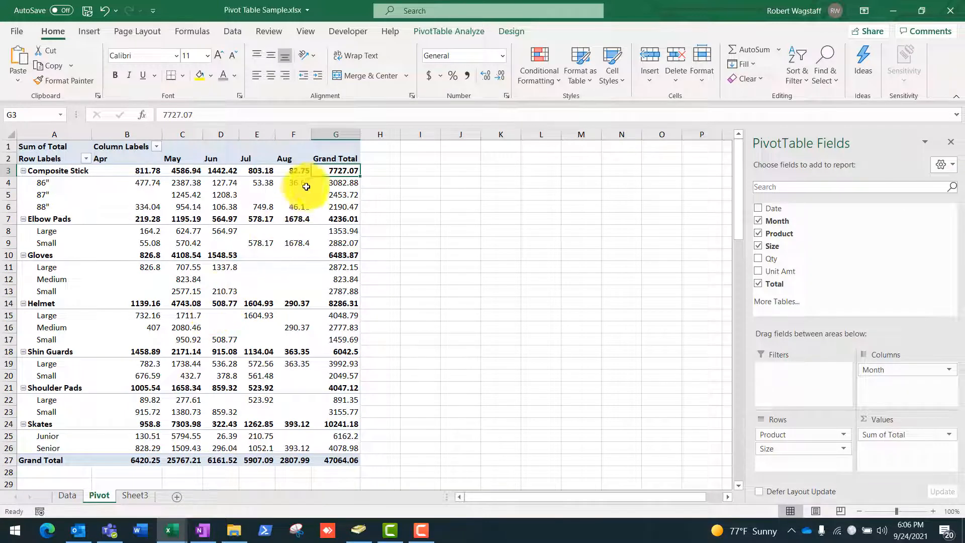
right_click(197, 216)
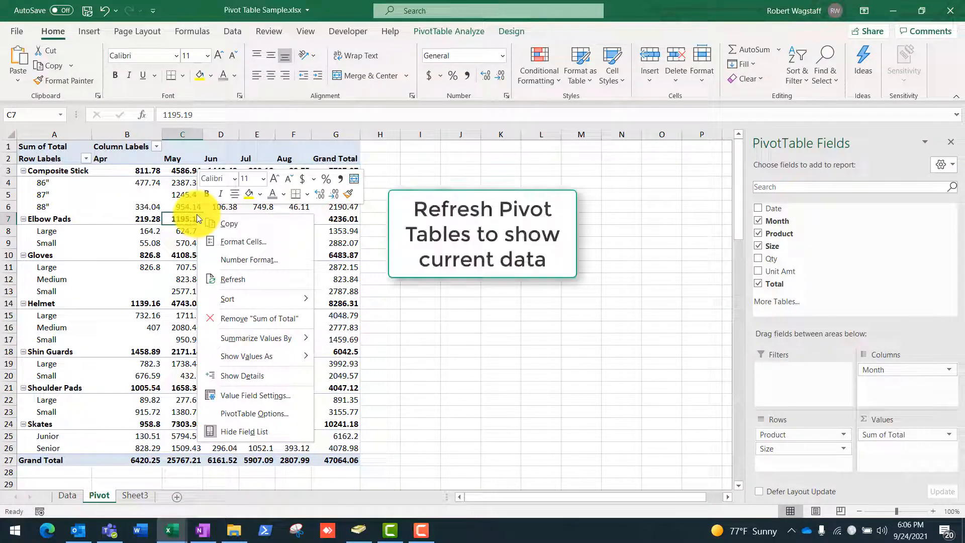
click(226, 278)
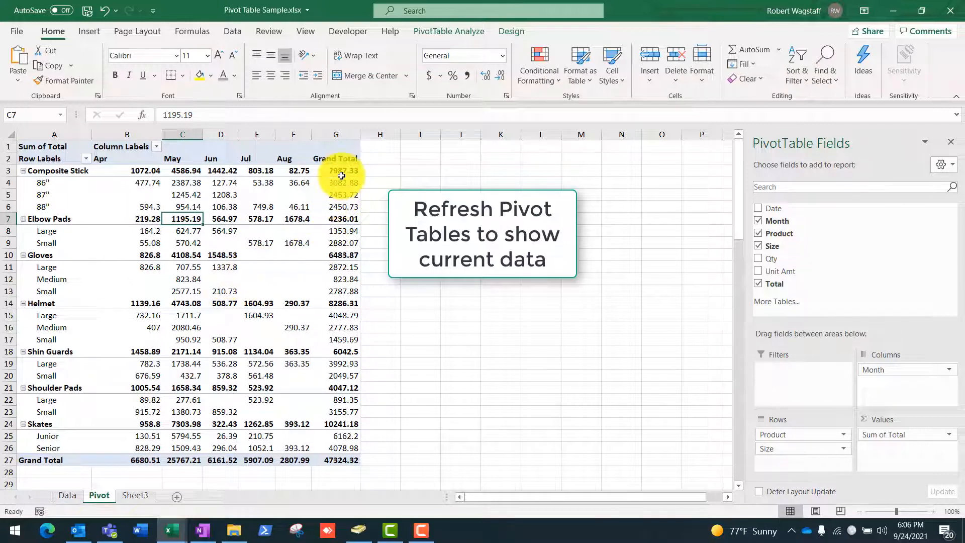
mouse_move(326, 172)
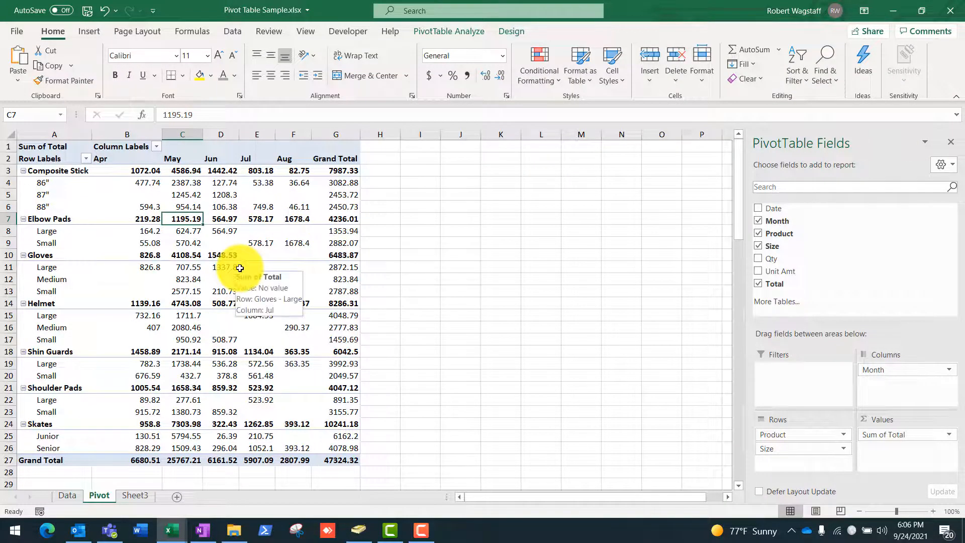
mouse_move(248, 219)
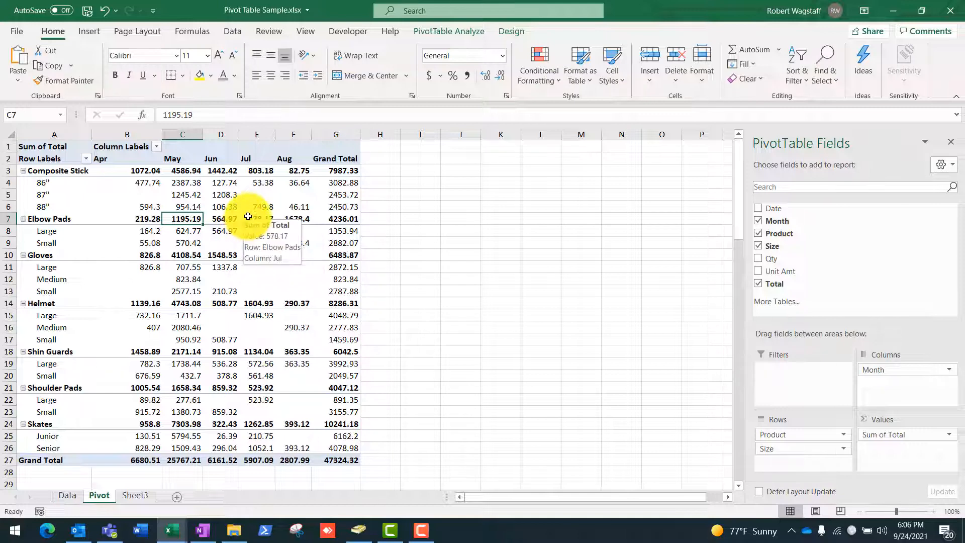
mouse_move(244, 194)
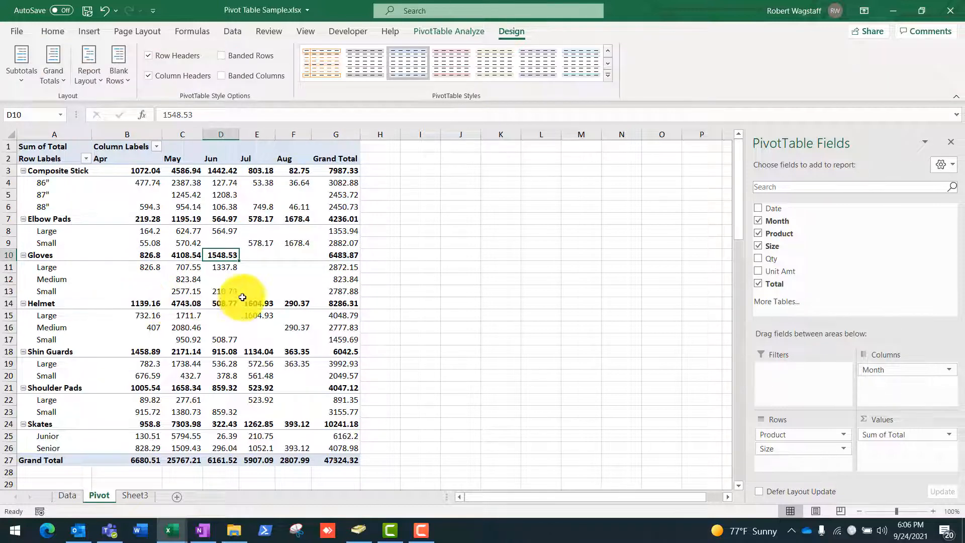
Try a light green gridded style and a medium purple style on the pivot table
click(434, 34)
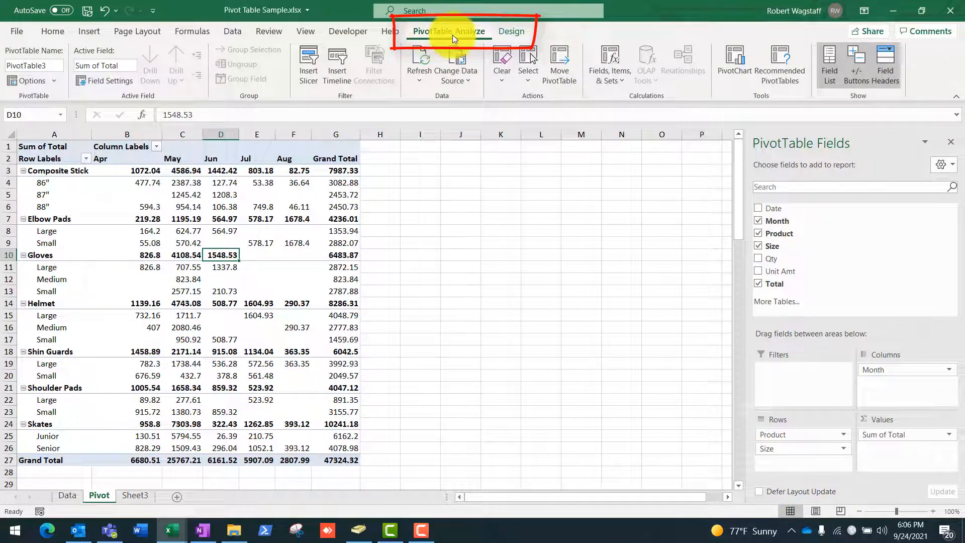
click(500, 31)
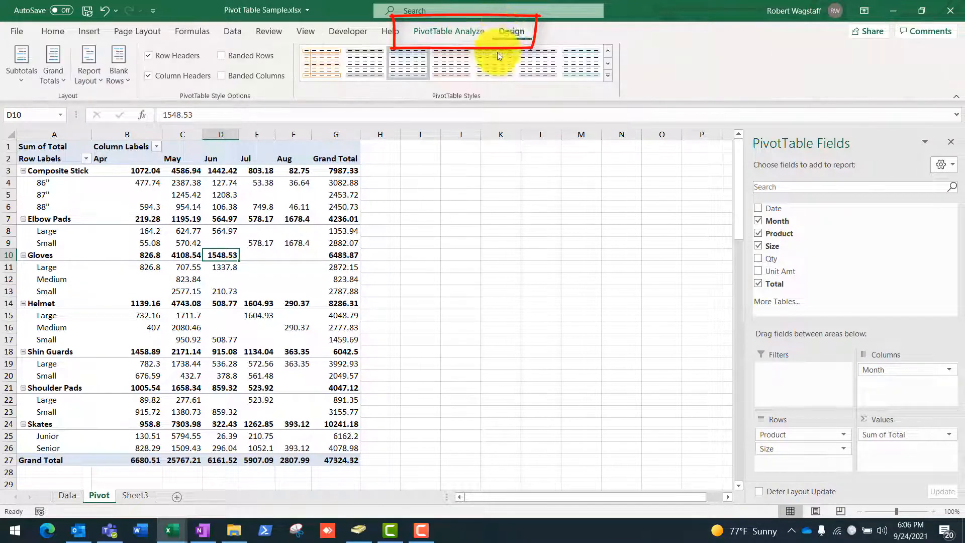
click(608, 75)
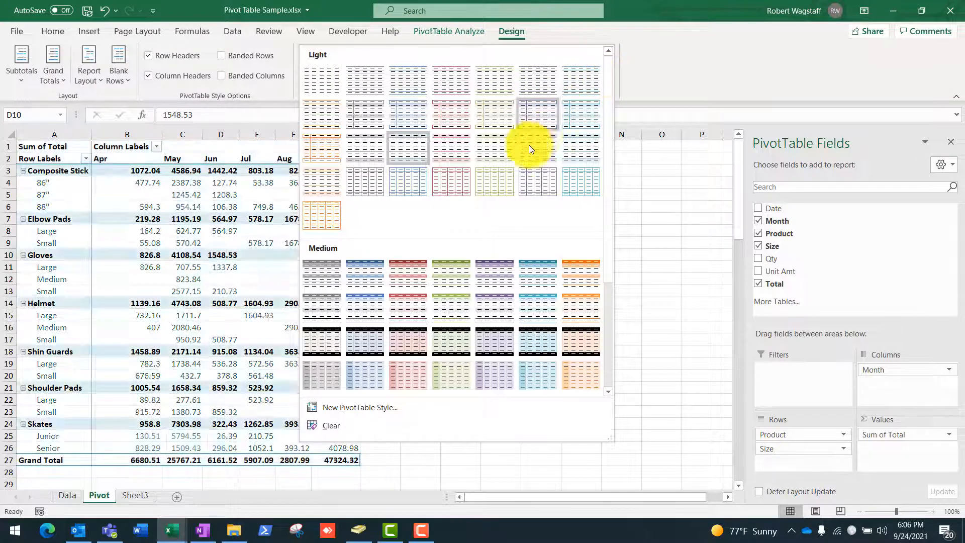
click(476, 184)
click(607, 76)
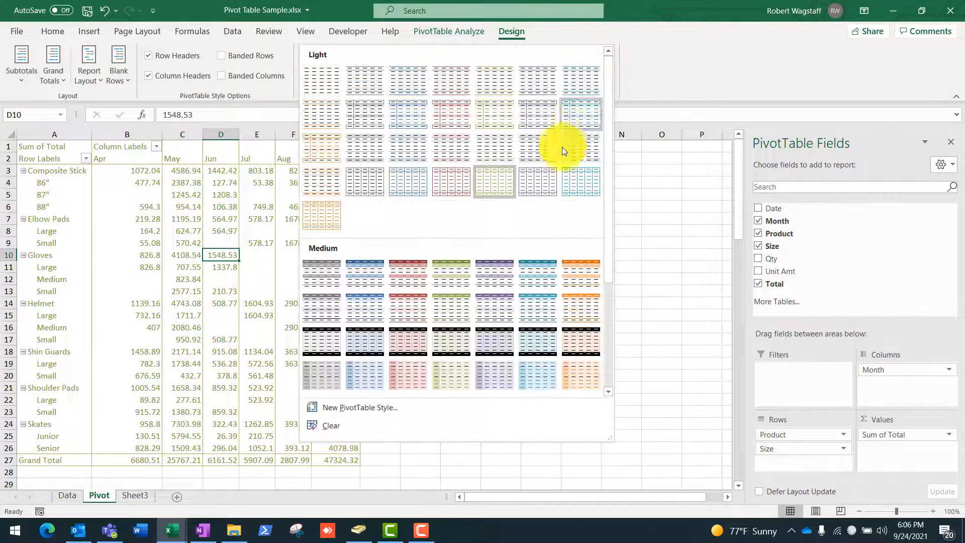
click(487, 272)
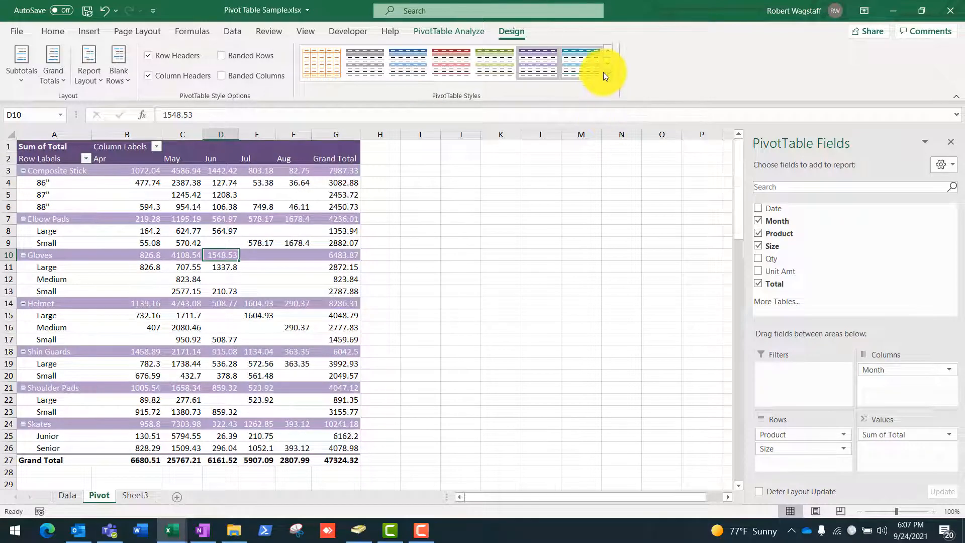
Apply the dark teal PivotTable style and turn on banded rows
click(605, 74)
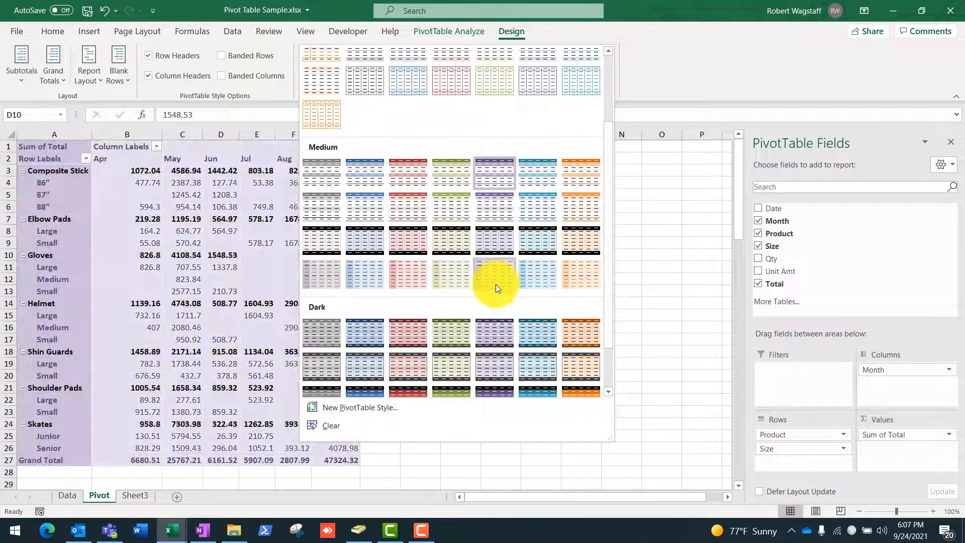
click(535, 334)
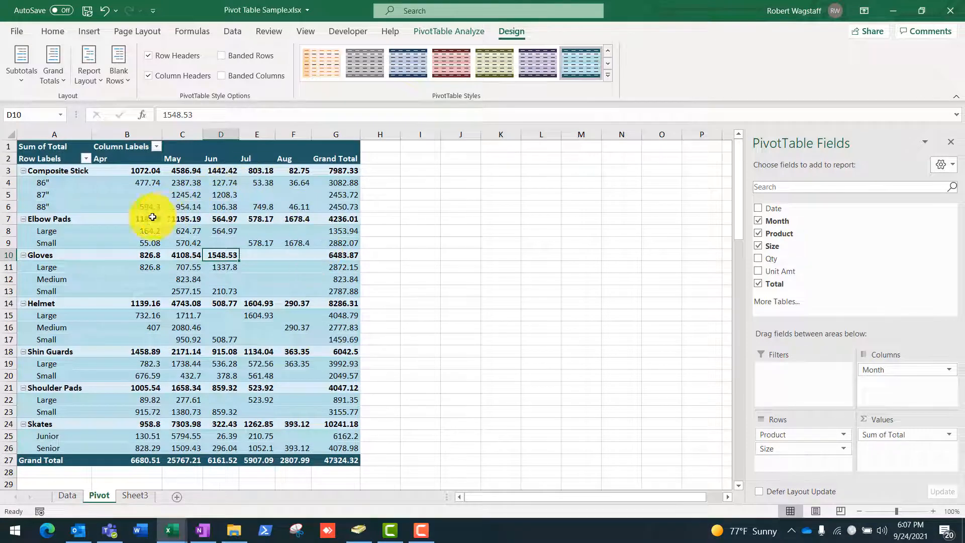
click(222, 56)
mouse_move(126, 184)
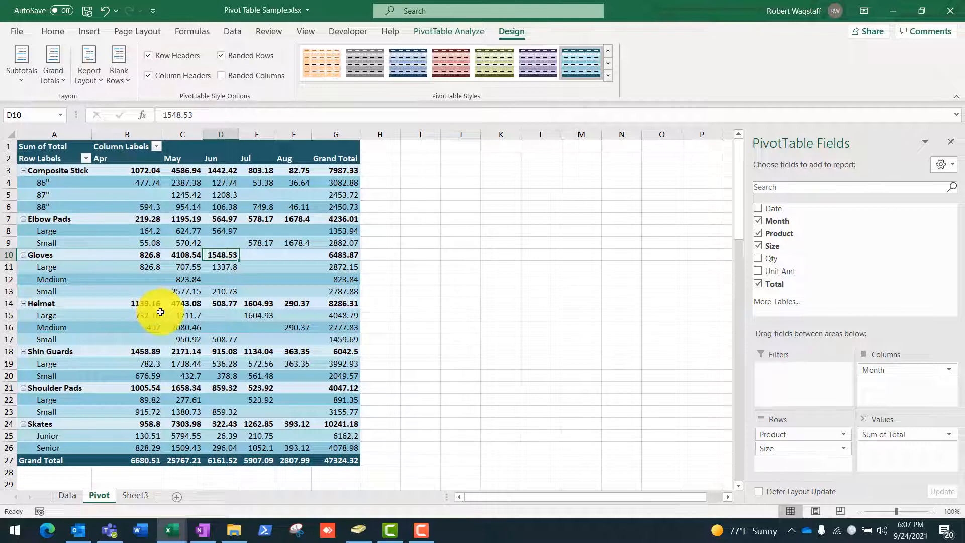
Rename the pivot table's value heading in A1 to Equip Totals and the column heading in B1 to Month
click(54, 147)
key(BackSpace)
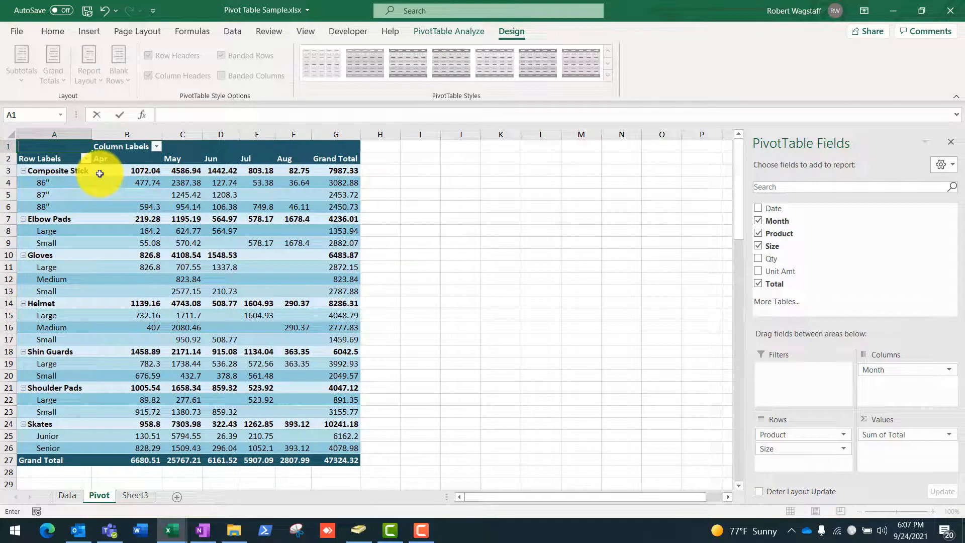
text(Equip Tota)
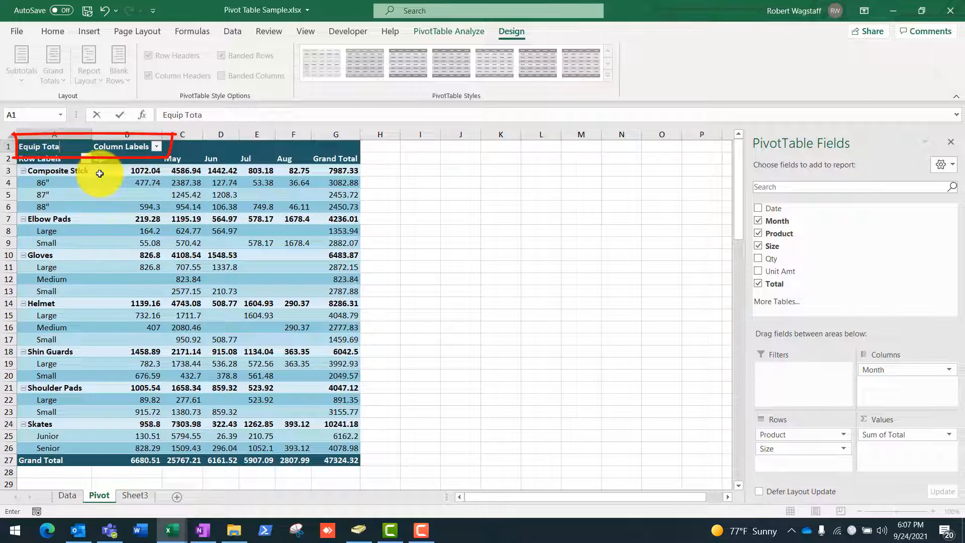
text(ls)
key(Tab)
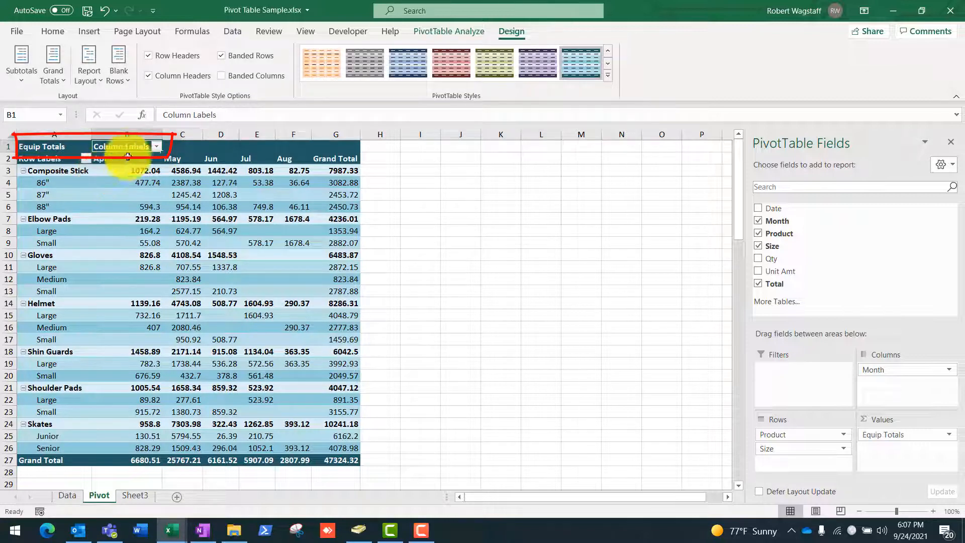
text(Month)
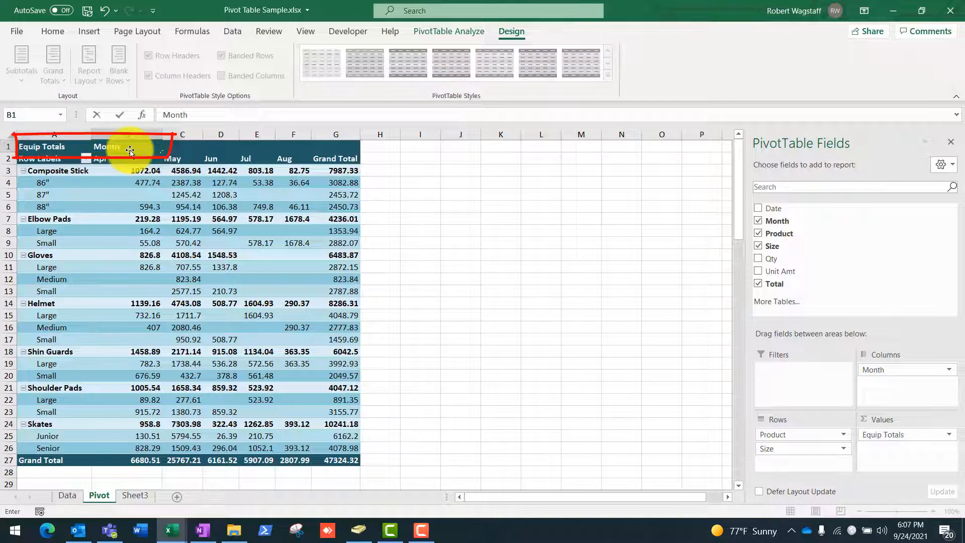
key(Tab)
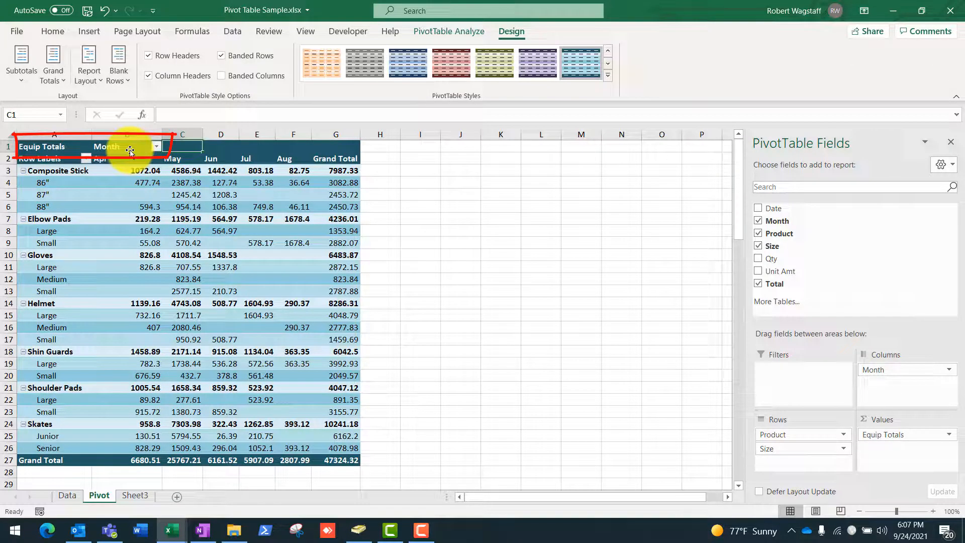
Widen columns B through G of the pivot table to one equal width
drag(116, 134, 372, 135)
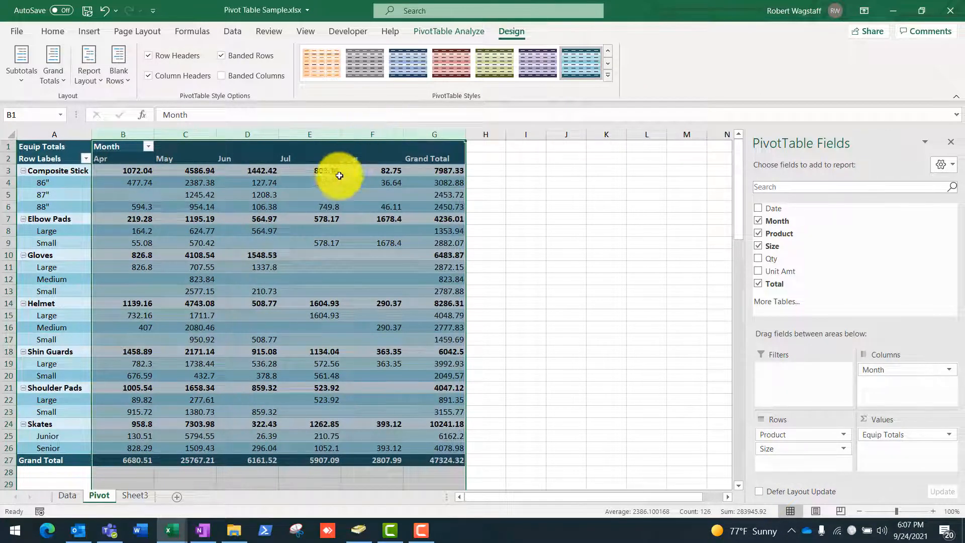
click(330, 182)
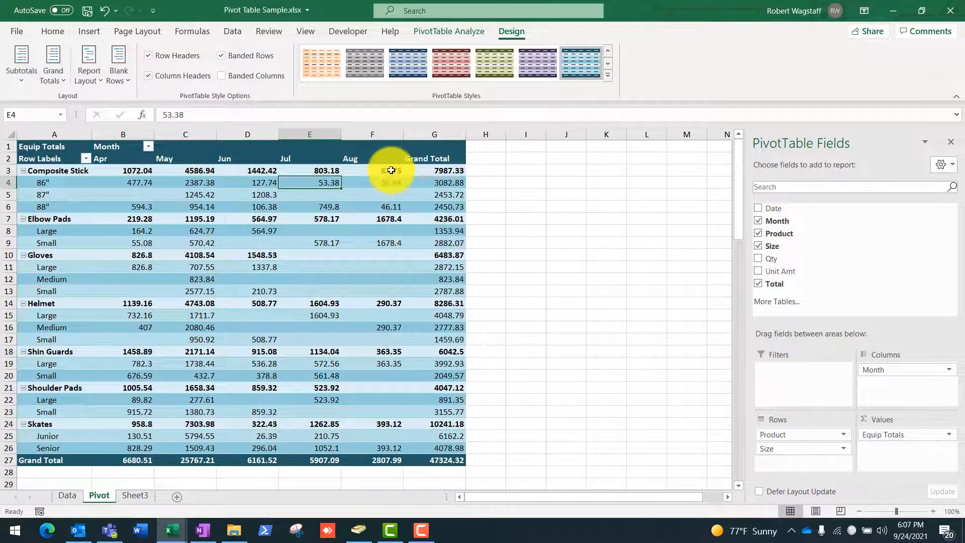
Format the Equip Totals value field as Currency with 2 decimal places and the $ symbol
right_click(446, 182)
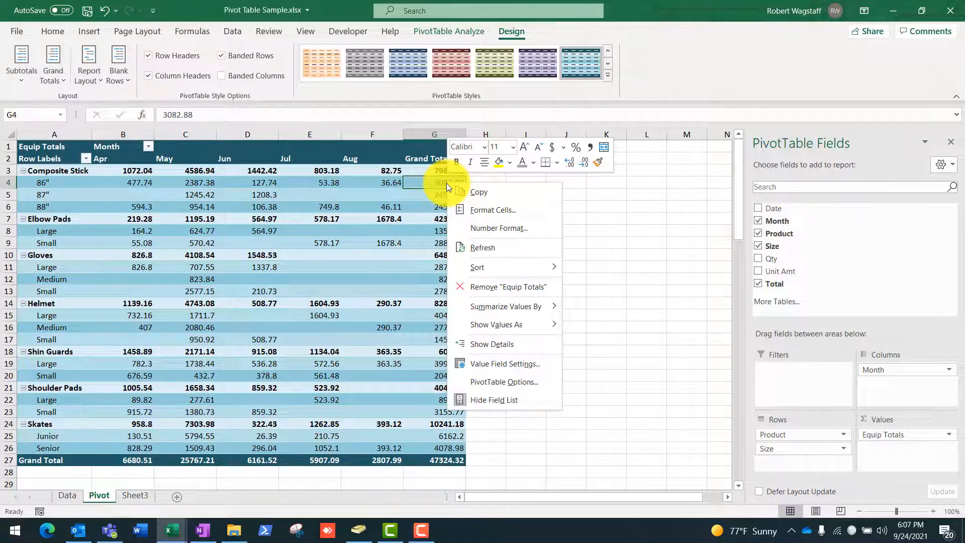
click(497, 363)
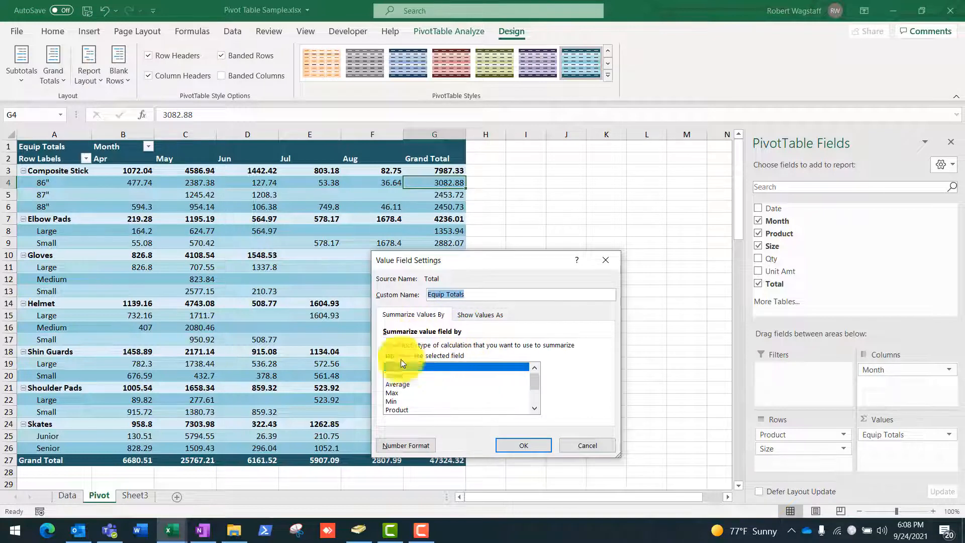
click(405, 445)
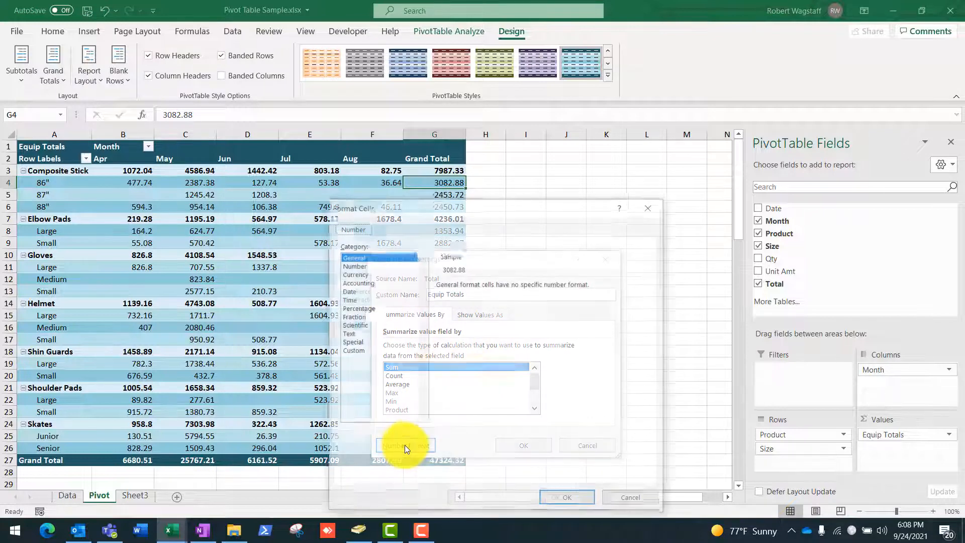
click(357, 275)
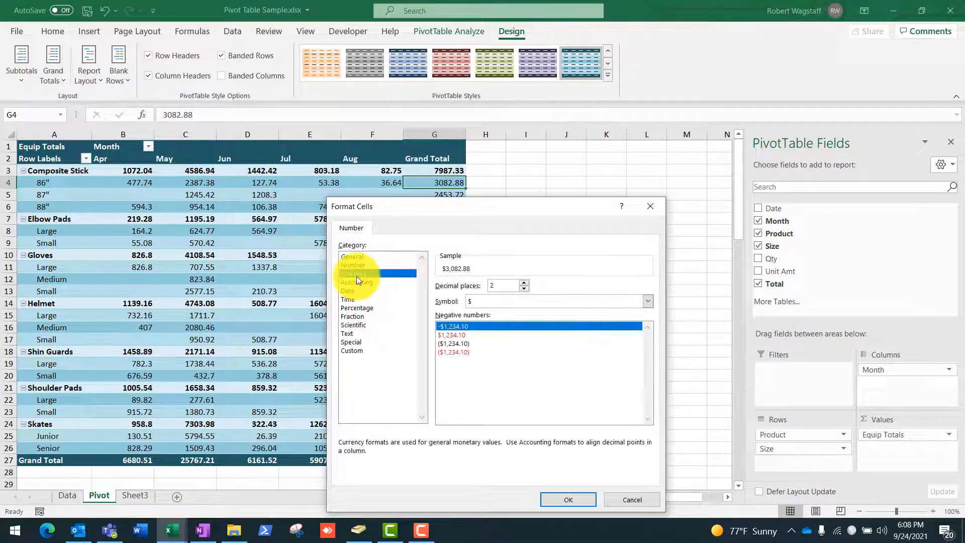
click(568, 498)
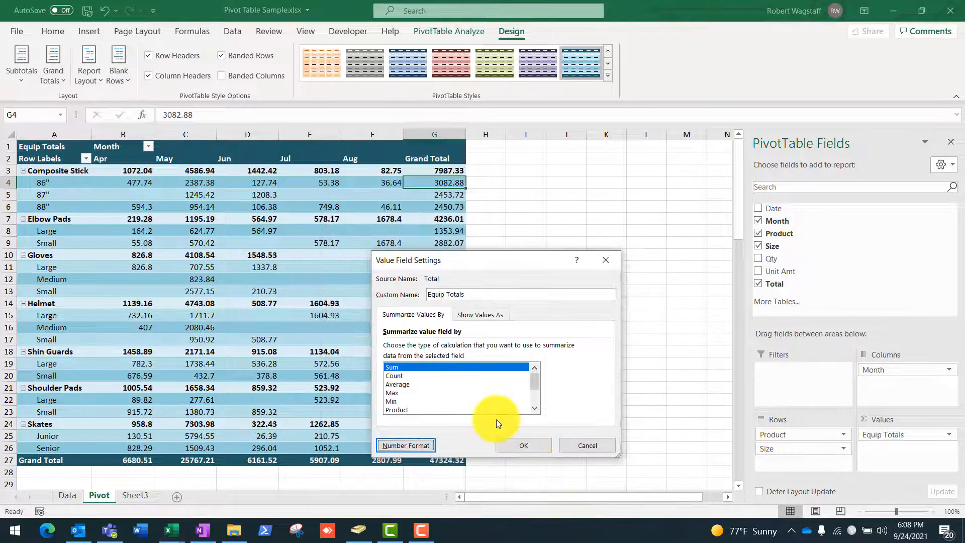
click(516, 445)
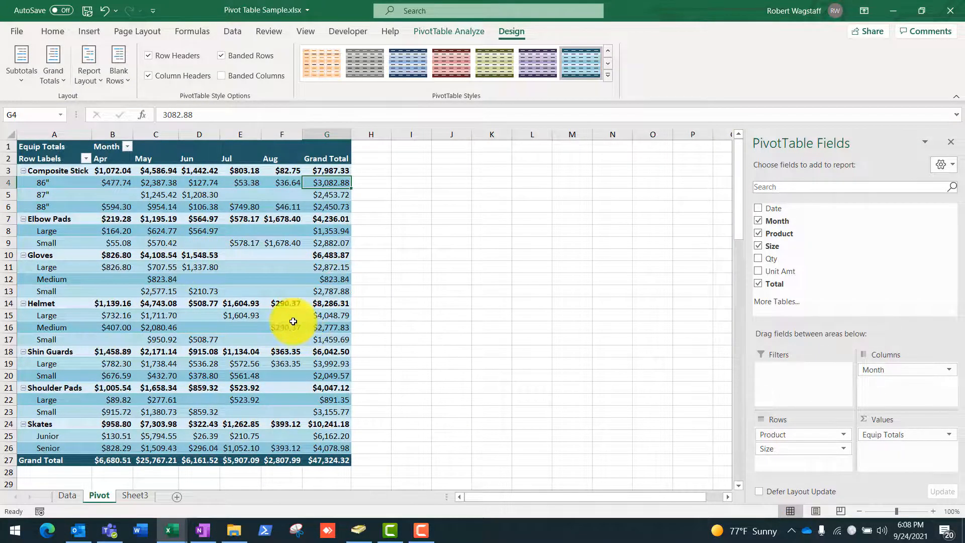
Turn off autofitting of column widths on update in the PivotTable options
mouse_move(289, 321)
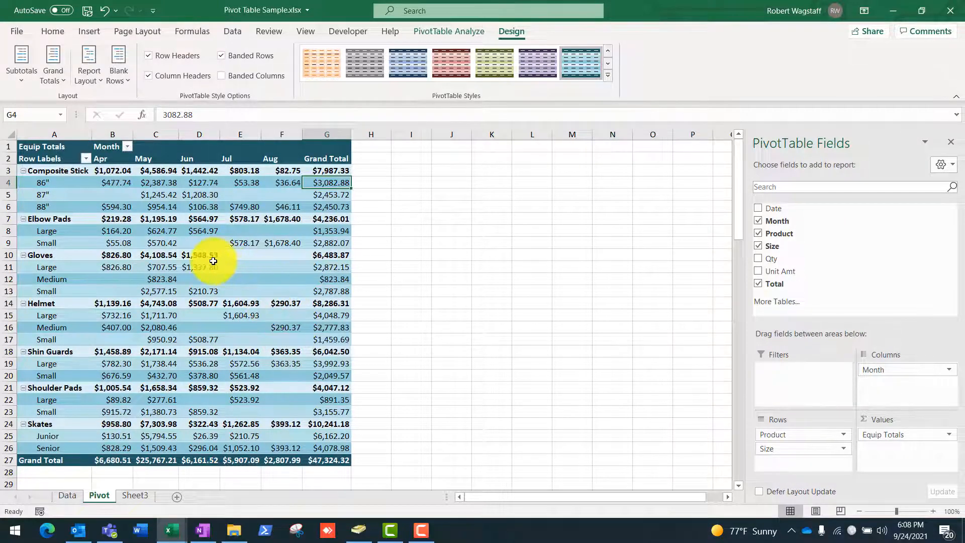
right_click(166, 239)
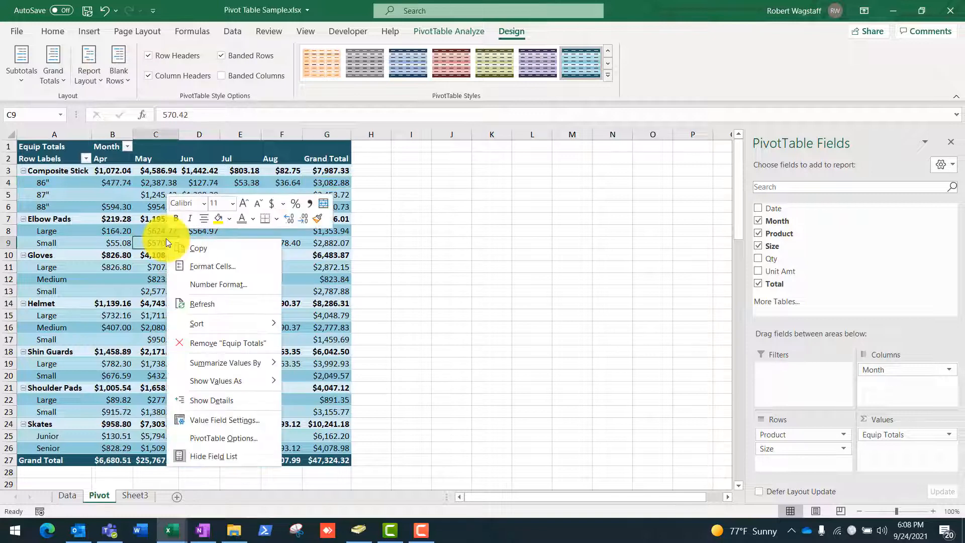
click(231, 436)
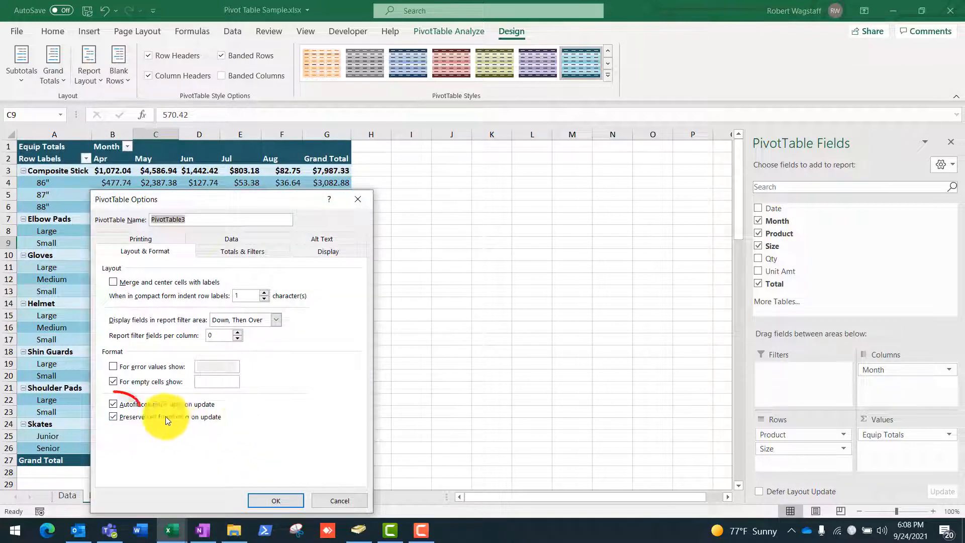
click(114, 405)
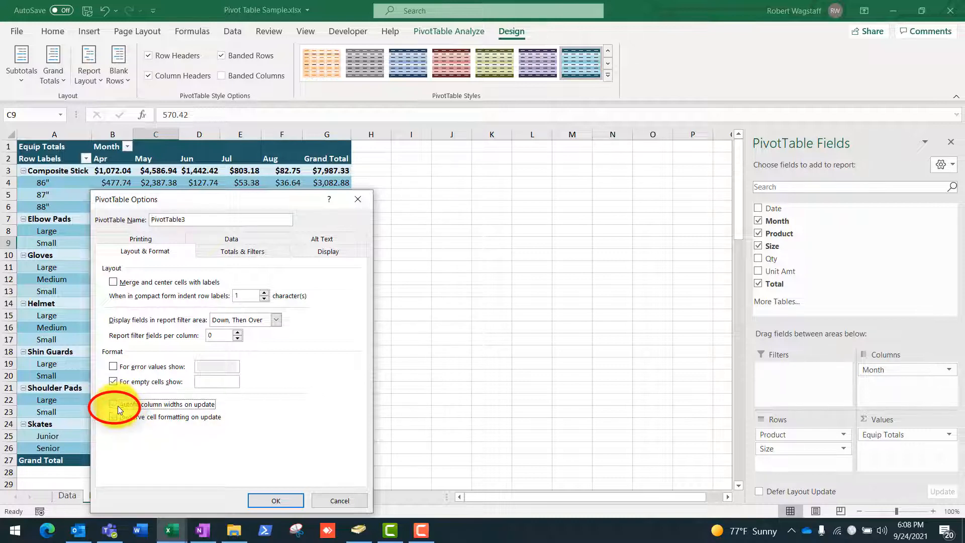
click(264, 497)
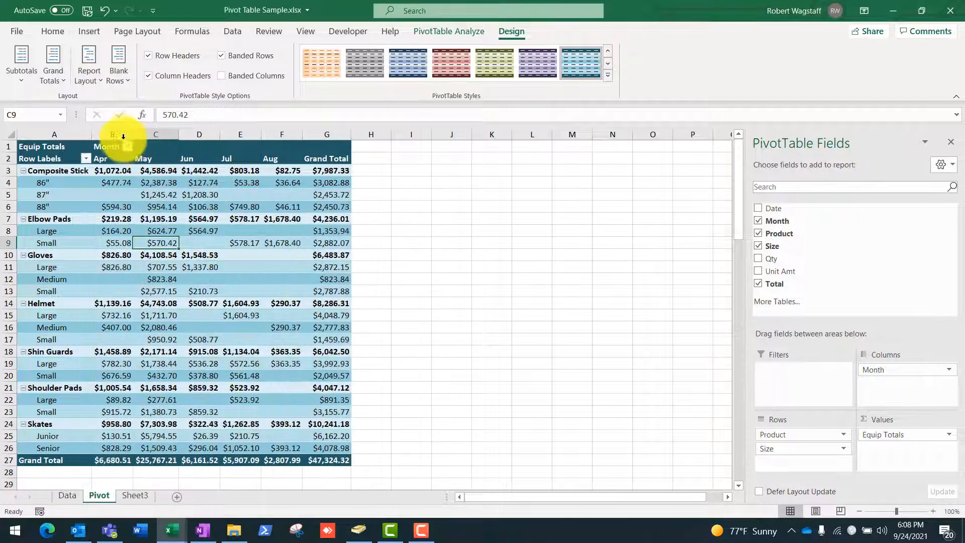
Widen columns B through G equally again and refresh the pivot table to test that the widths hold
drag(123, 136, 365, 136)
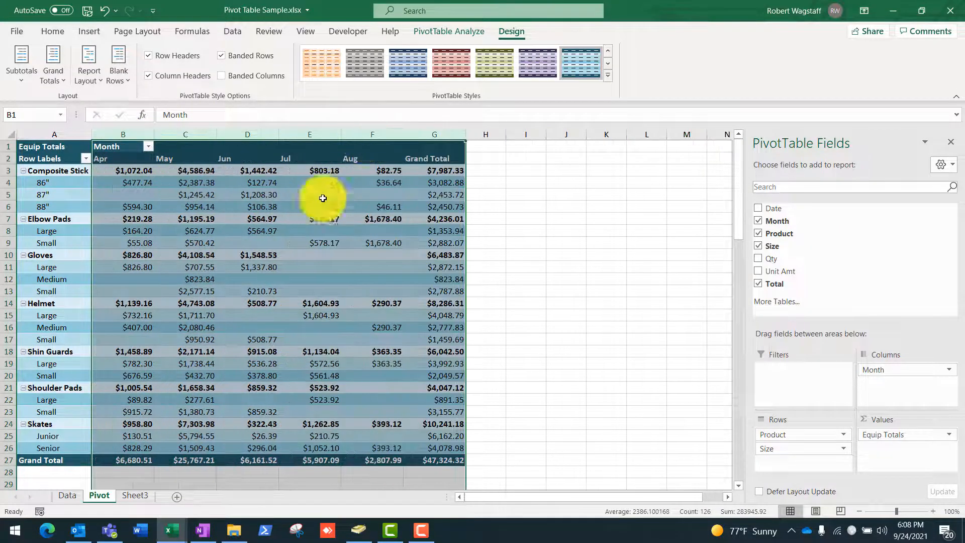
click(261, 232)
right_click(259, 234)
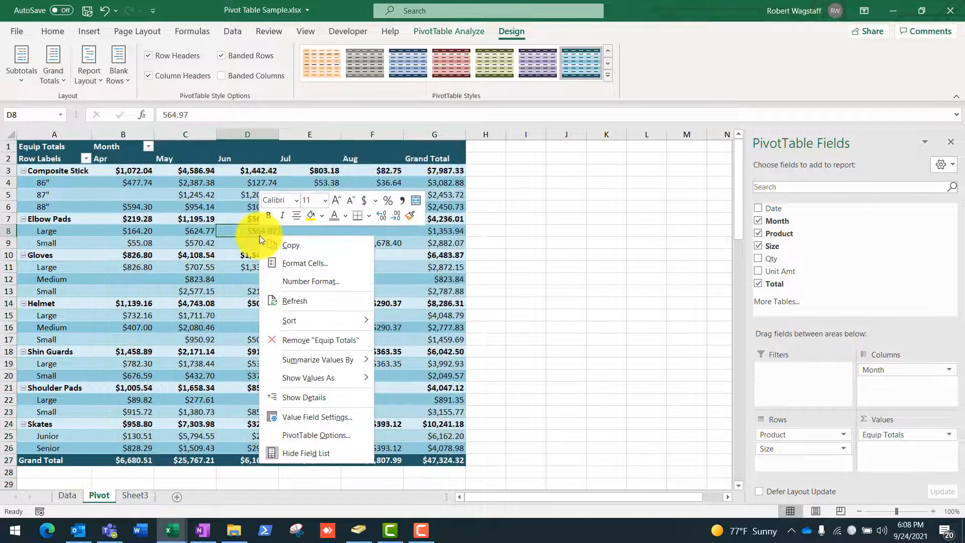
click(288, 300)
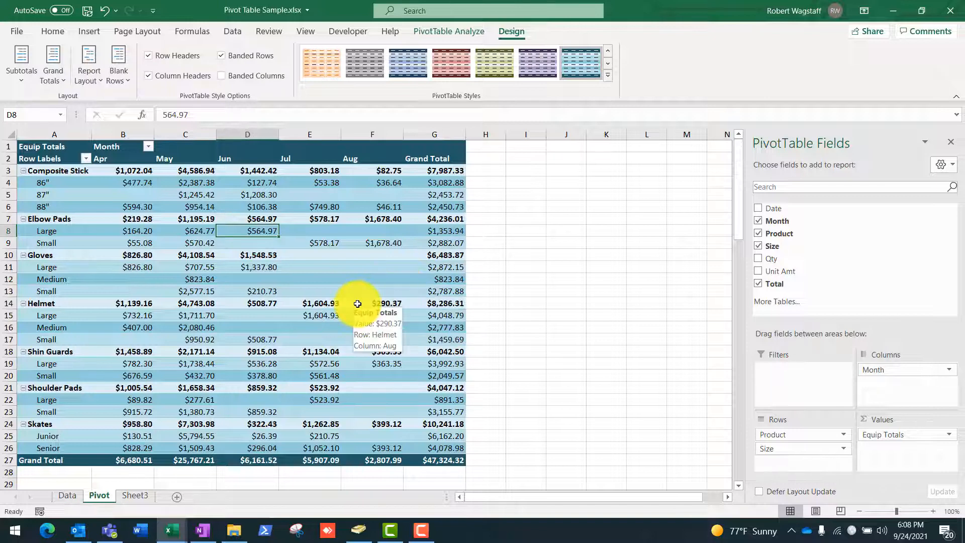
Insert a second pivot table based on the sales table into cell A30 of the Pivot sheet
scroll(321, 289, down, 4)
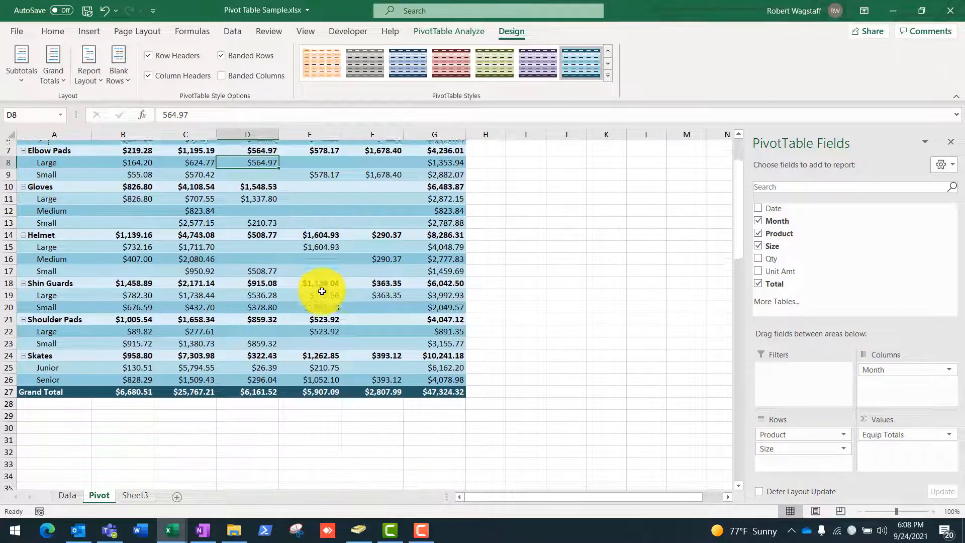
scroll(322, 291, down, 3)
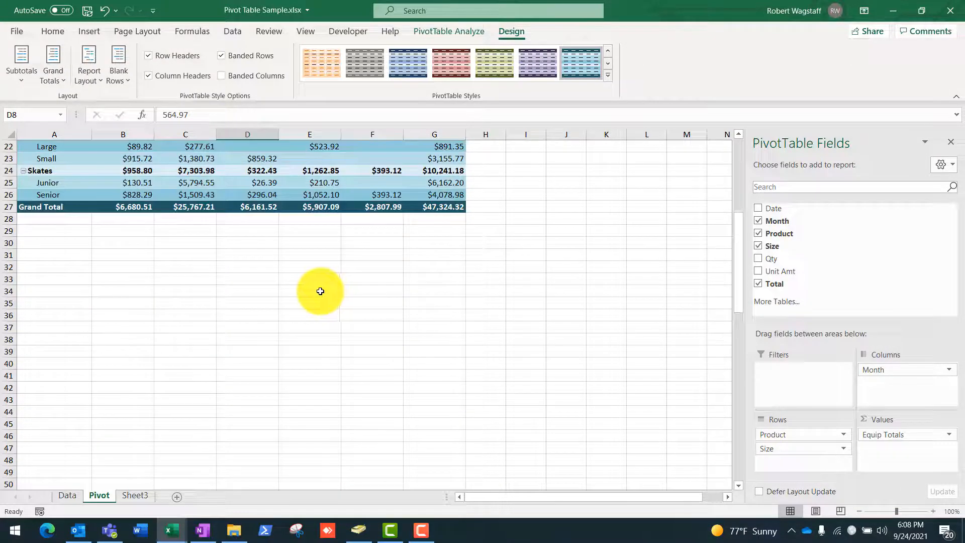
click(62, 240)
click(86, 31)
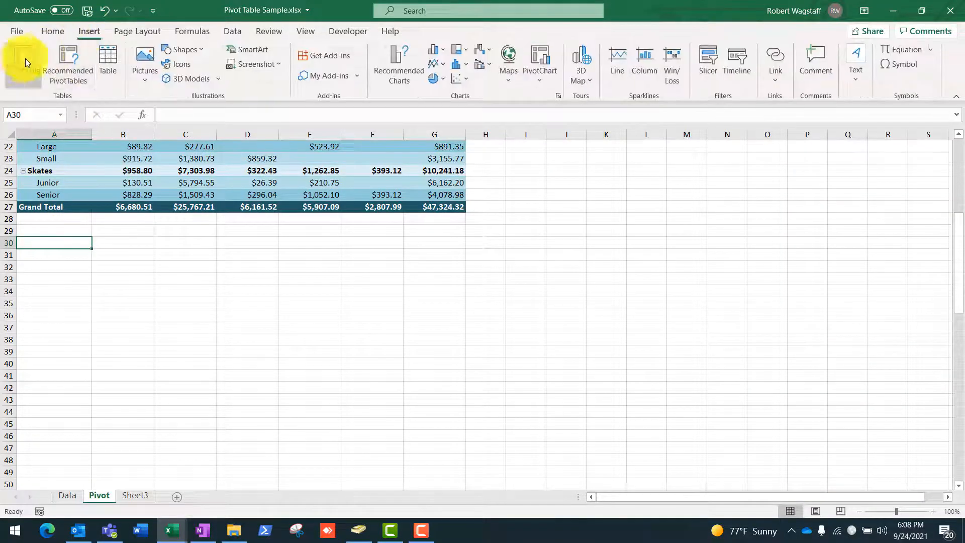
click(20, 58)
click(473, 190)
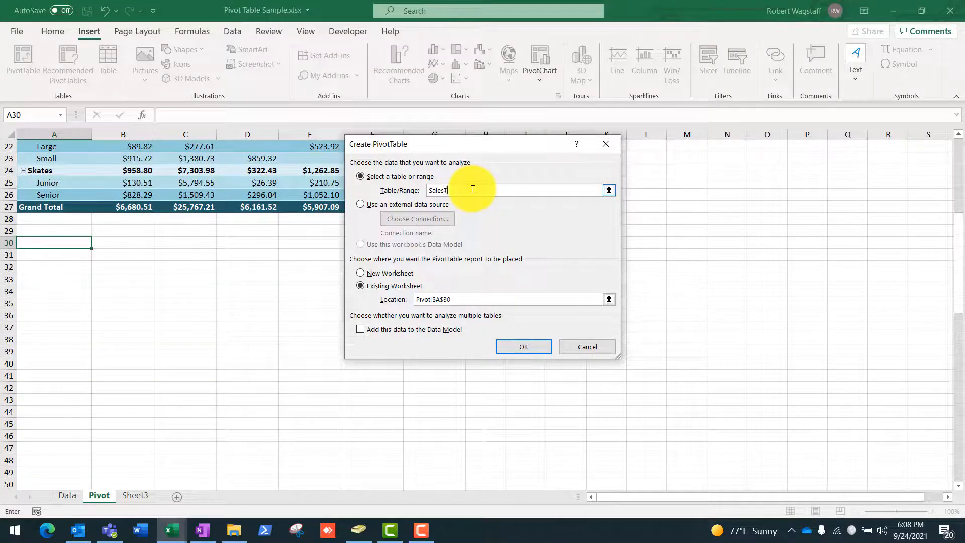
key(Return)
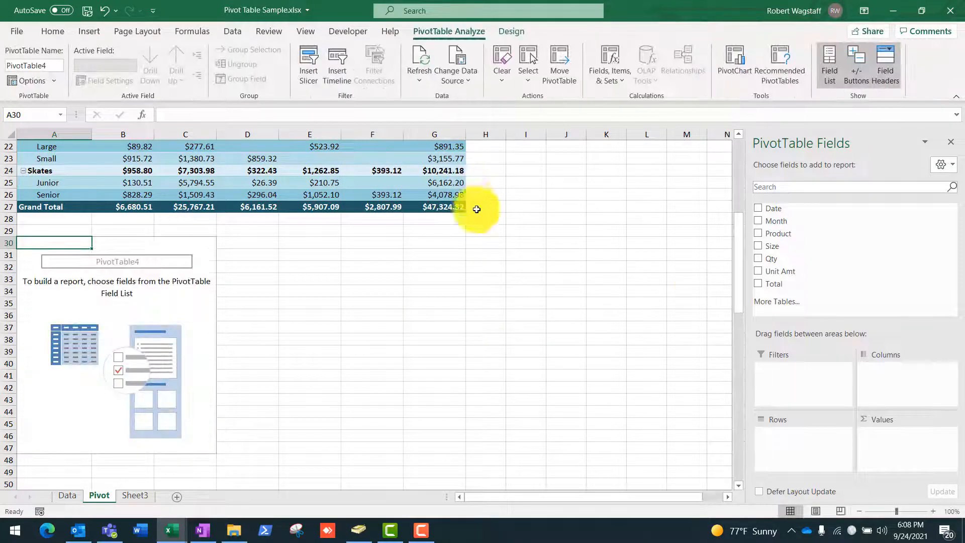
Add Month as rows and Total as values to the new pivot table, and filter the months to Jun, Jul and Aug
click(761, 222)
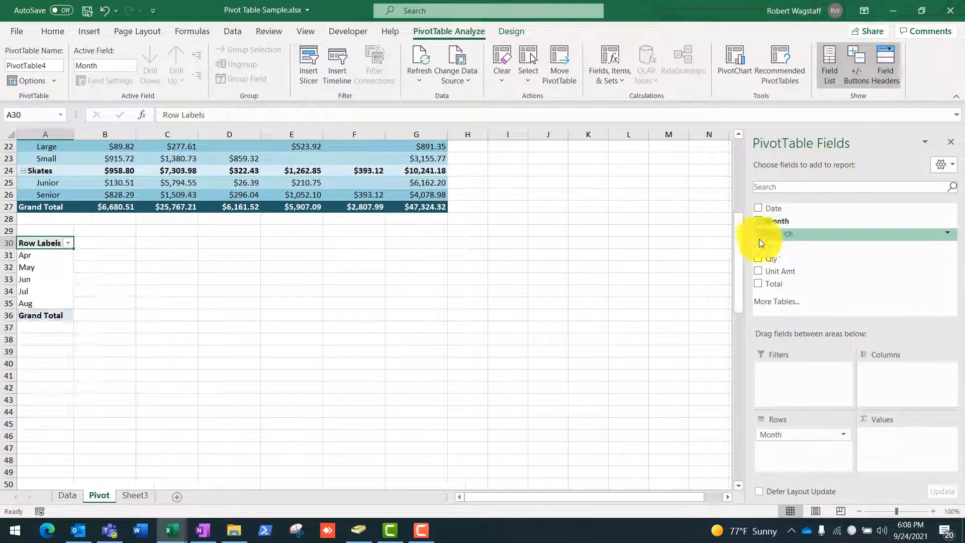
click(758, 284)
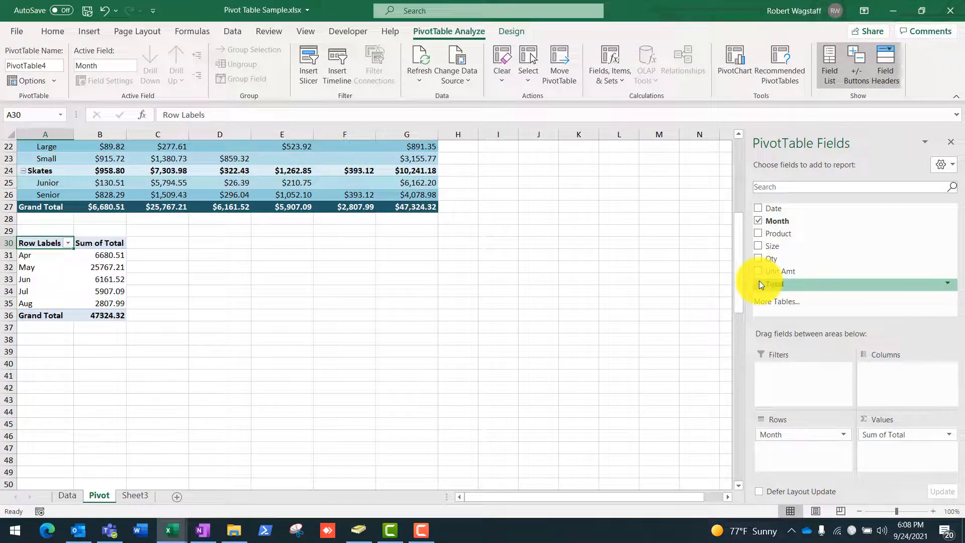
scroll(80, 249, up, 1)
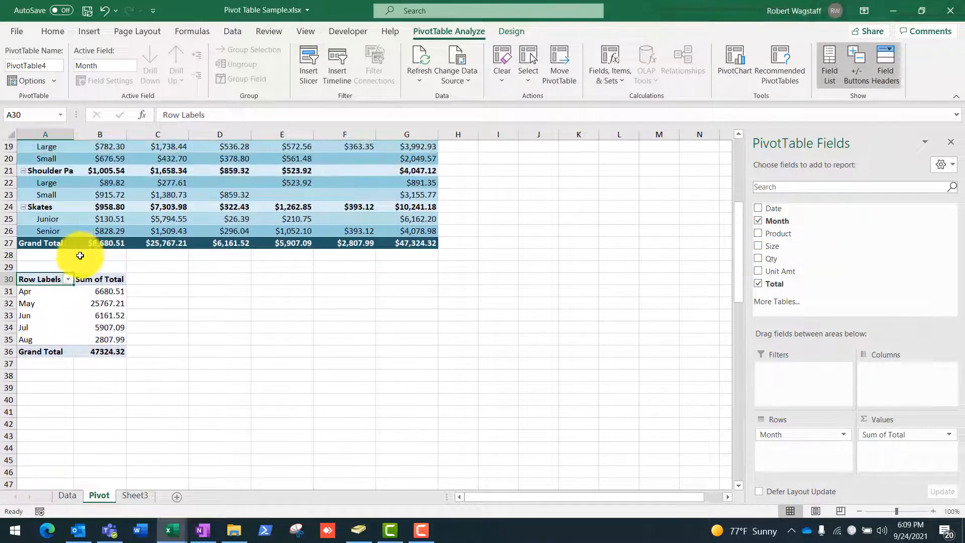
click(67, 280)
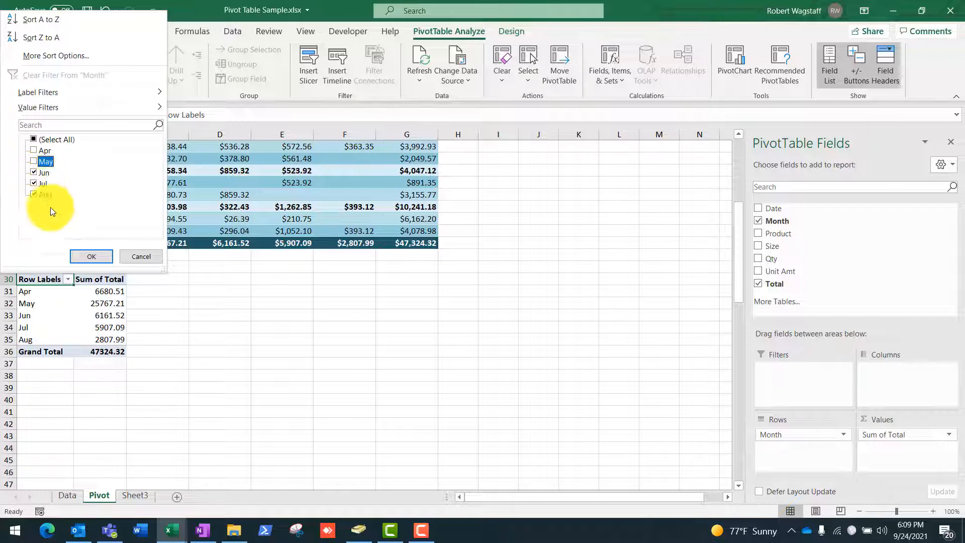
click(89, 252)
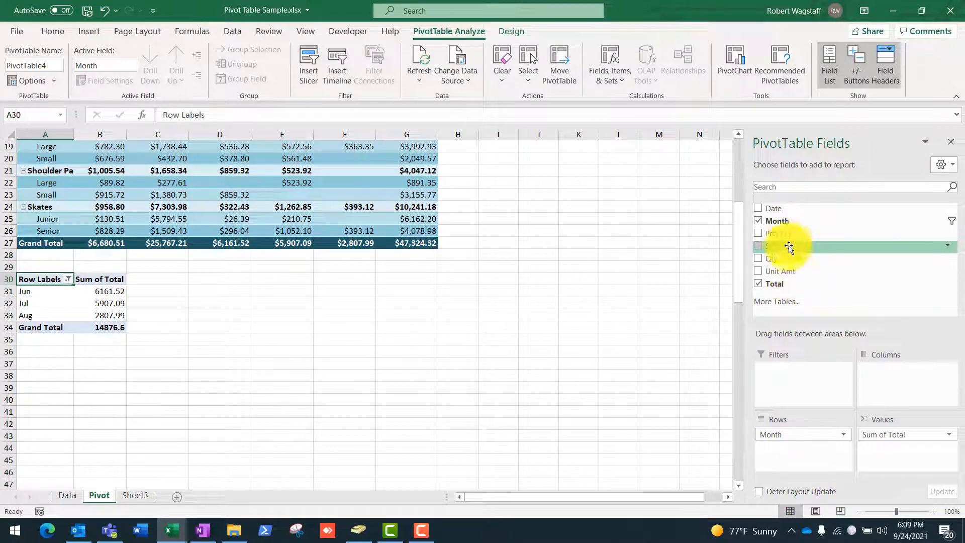
Add Product as a report filter to the second pivot table and filter it to Gloves
drag(781, 236, 777, 384)
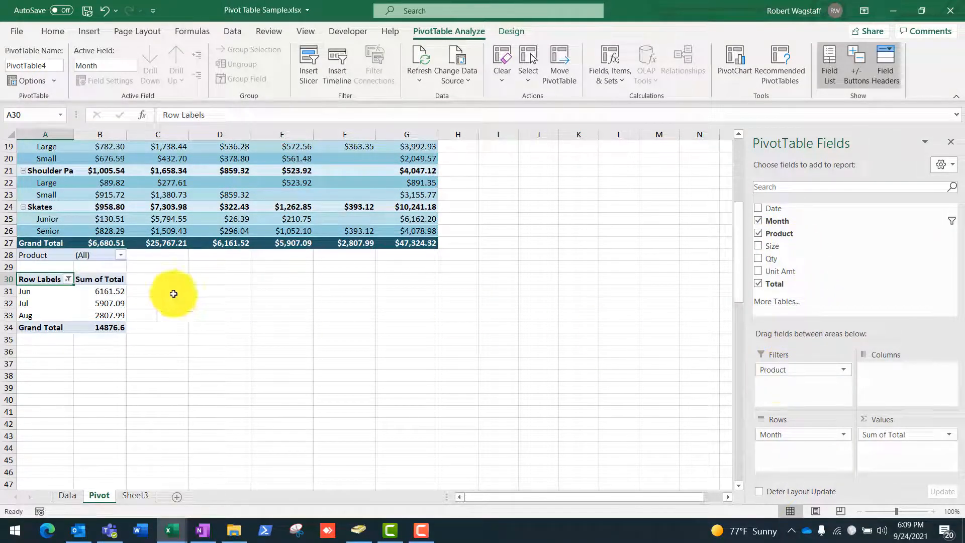
click(120, 256)
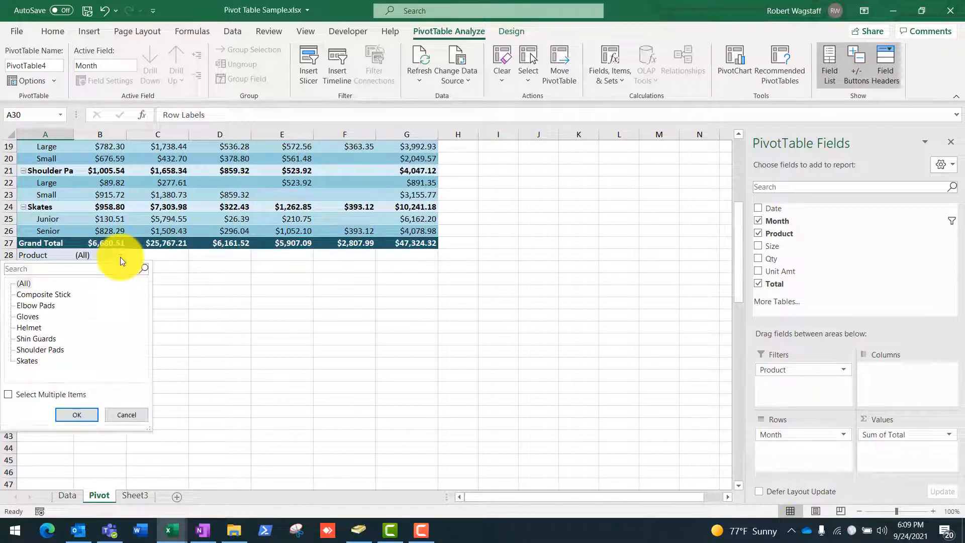
click(29, 316)
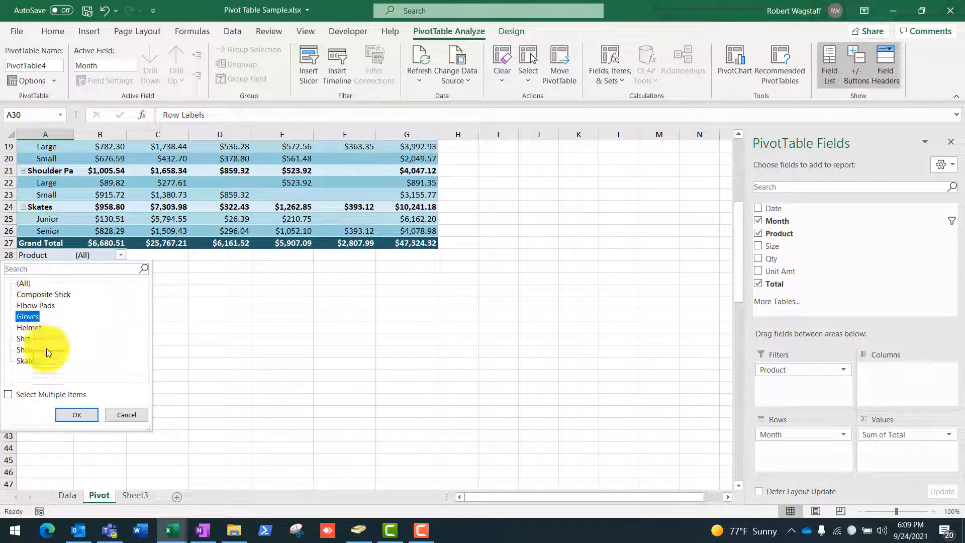
click(76, 417)
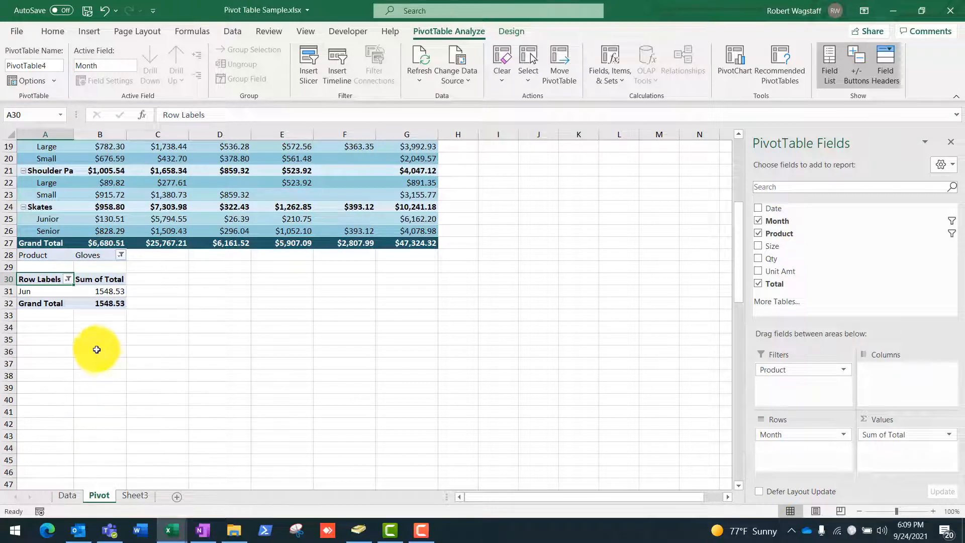
Compare the June total for Gloves in the upper pivot table with the filtered June total in the second one
scroll(95, 345, up, 1)
scroll(54, 331, up, 3)
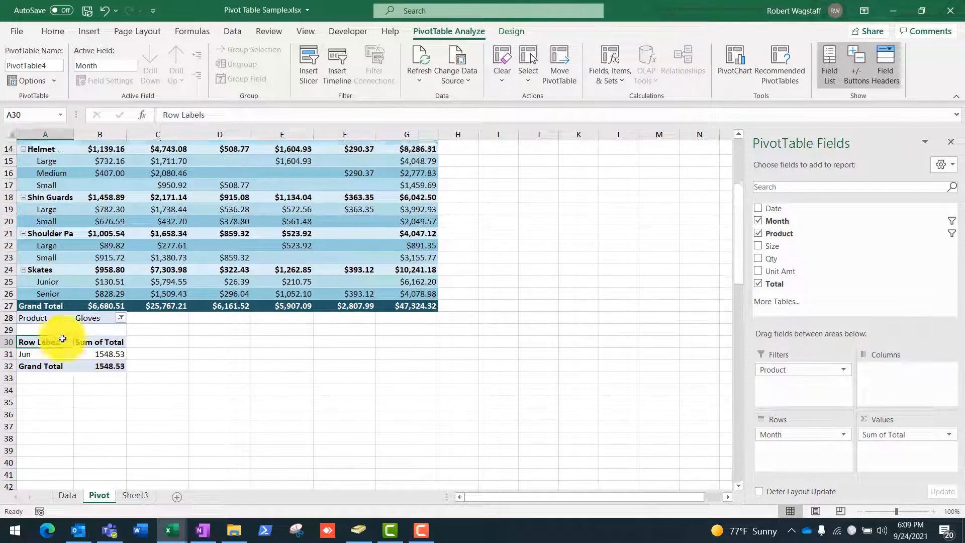
scroll(62, 342, up, 1)
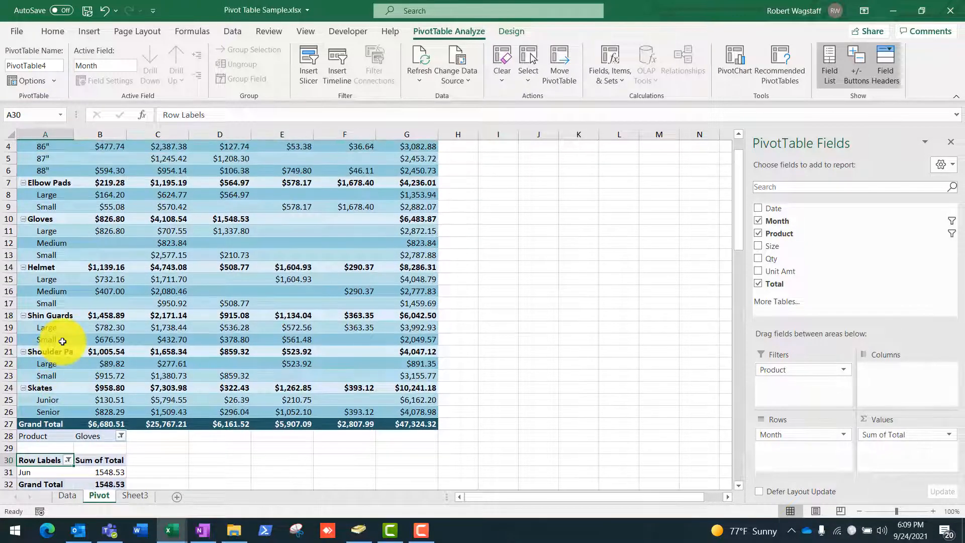
scroll(226, 258, up, 1)
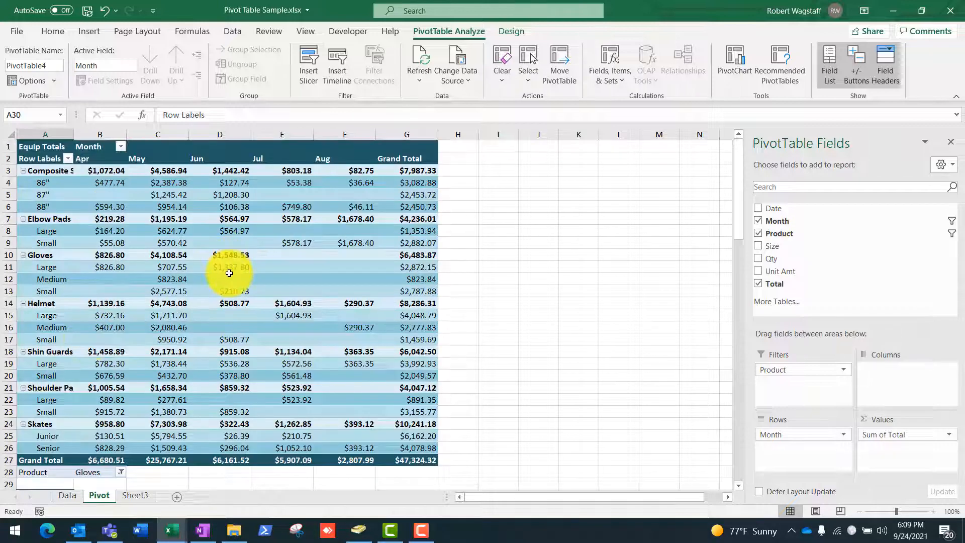
scroll(220, 284, down, 2)
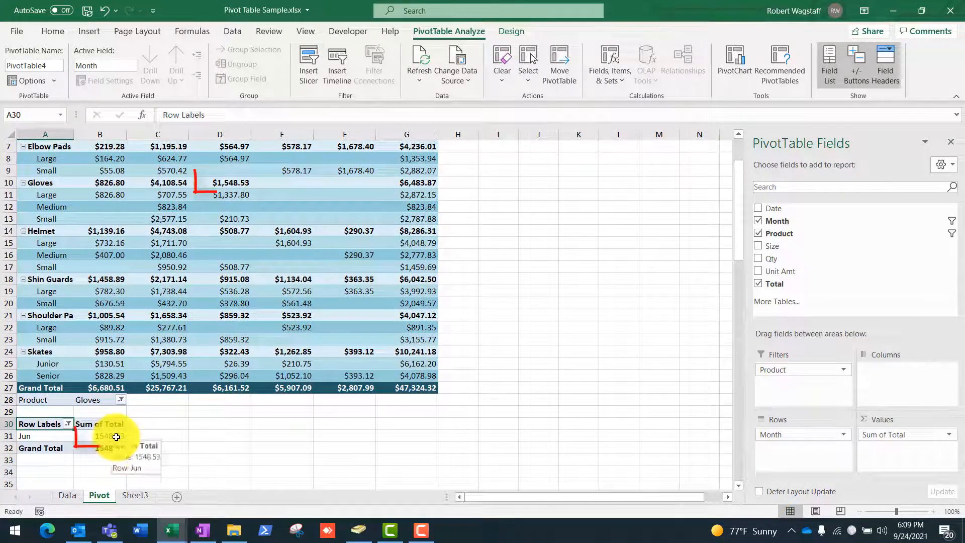
click(224, 182)
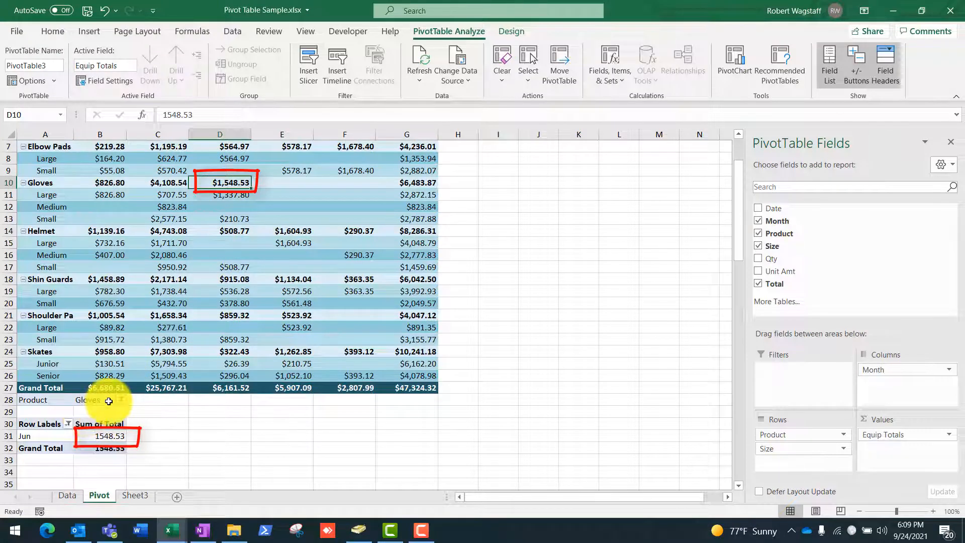
Allow multiple items in the Product filter and add Helmet and Shin Guards to the Gloves selection
click(120, 400)
click(46, 356)
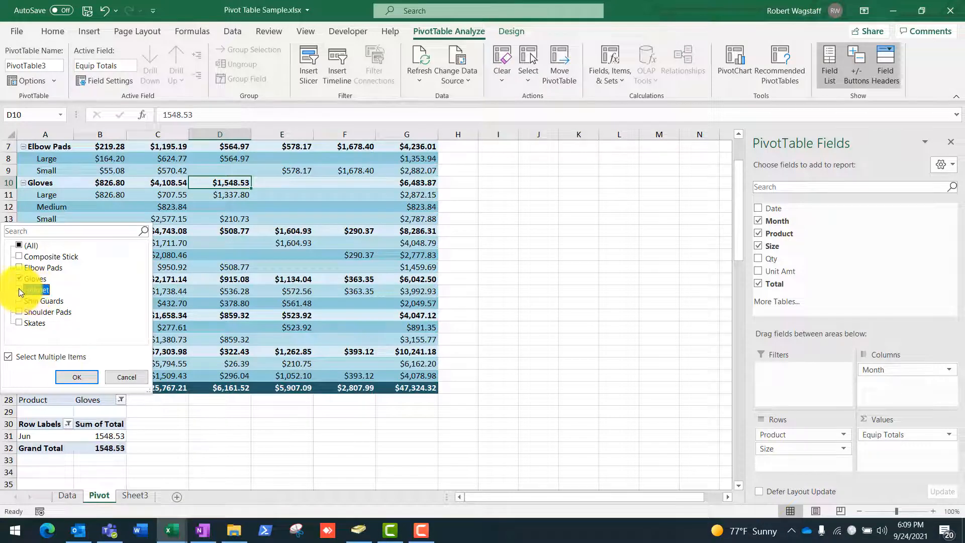
click(19, 290)
click(19, 300)
click(71, 376)
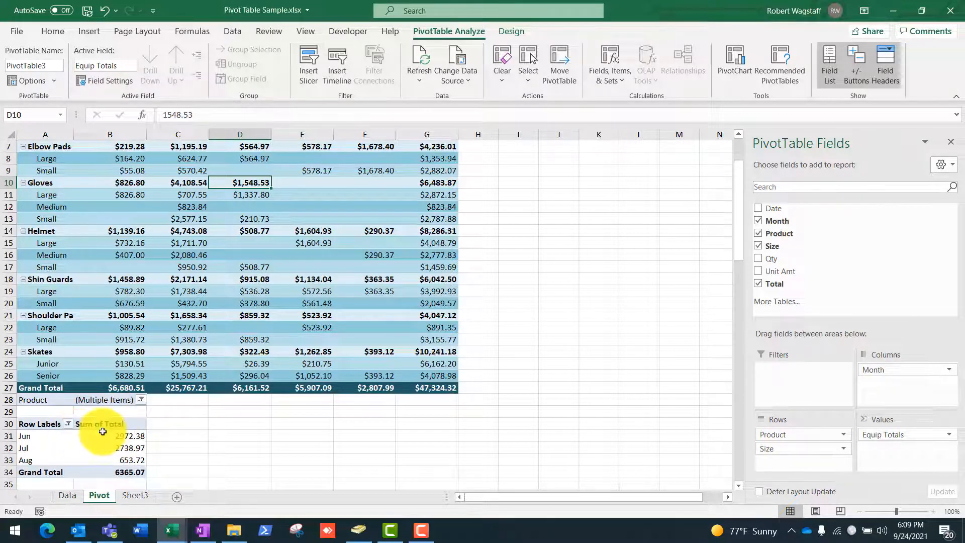
Show the detail records behind the May total for Small Gloves and widen the Date column to fit its dates
mouse_move(94, 433)
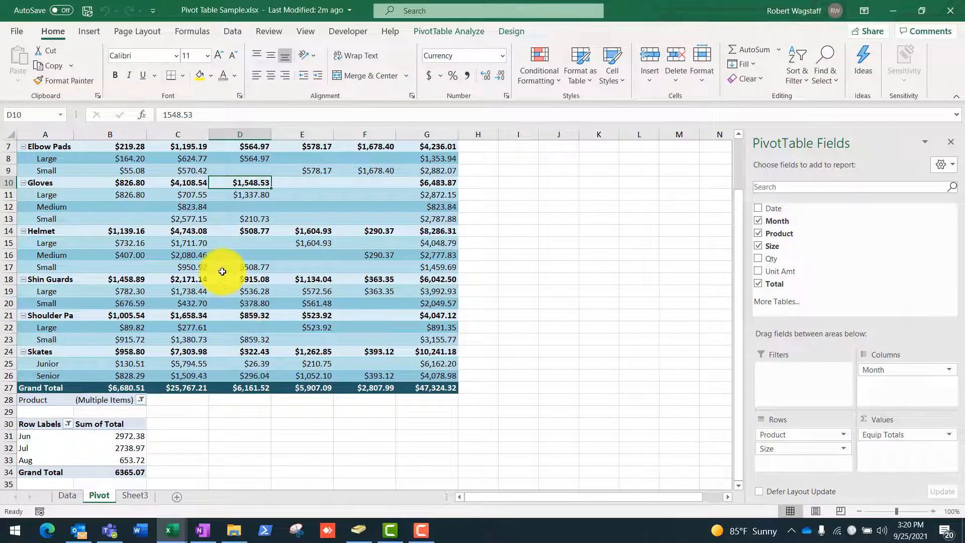
mouse_move(215, 252)
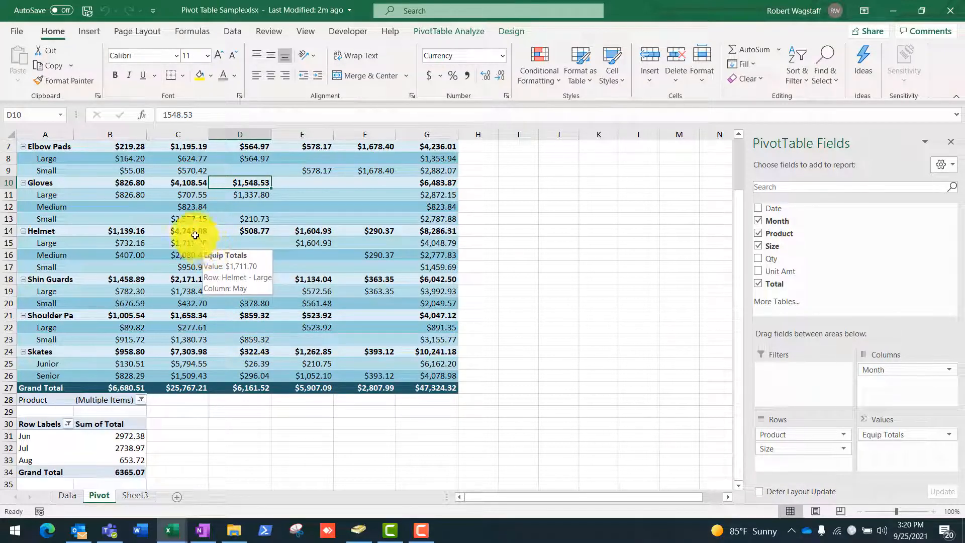
mouse_move(189, 224)
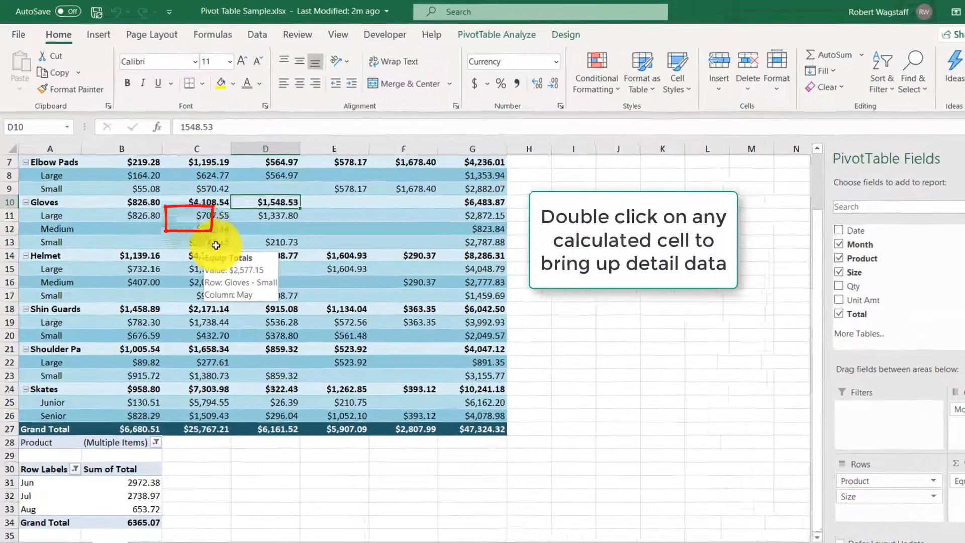
double_click(195, 222)
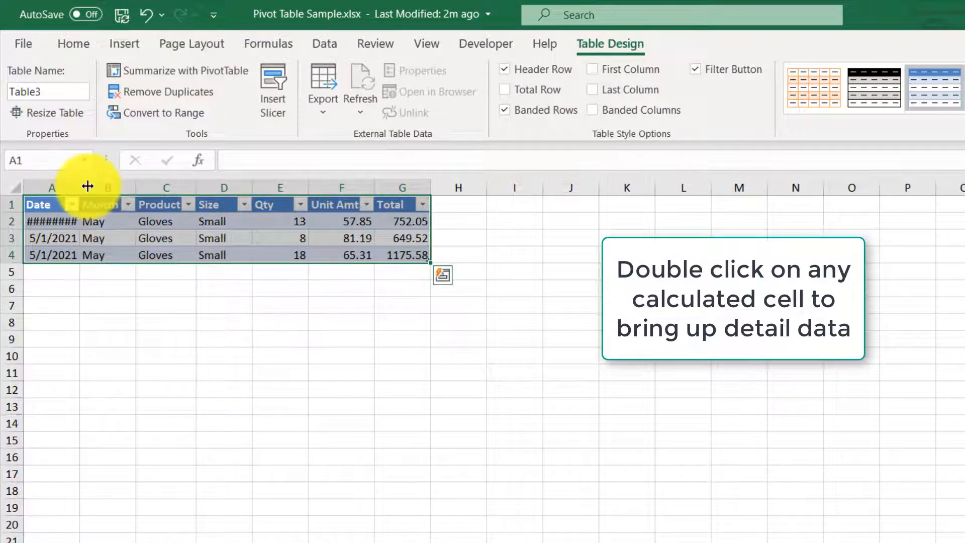
drag(83, 182, 84, 182)
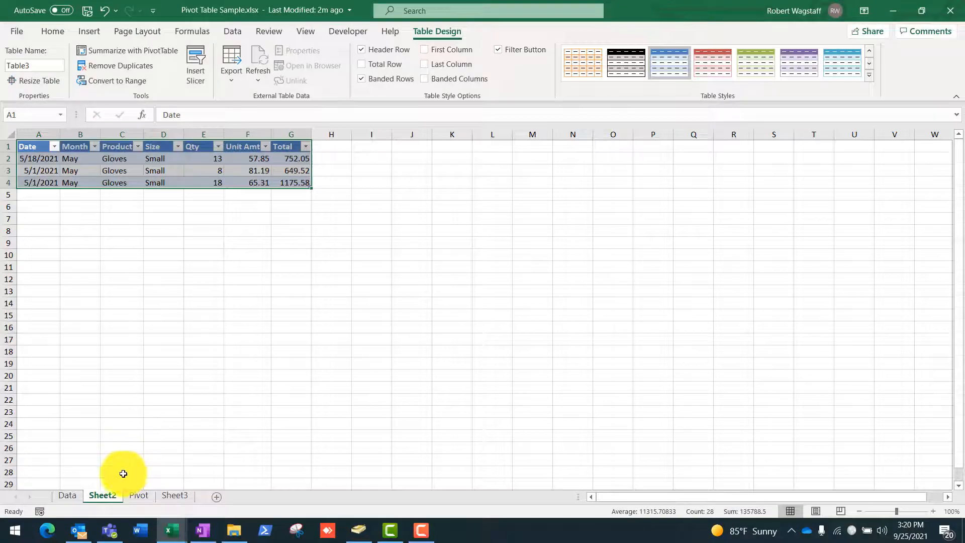
Delete the detail worksheet Sheet2
right_click(102, 496)
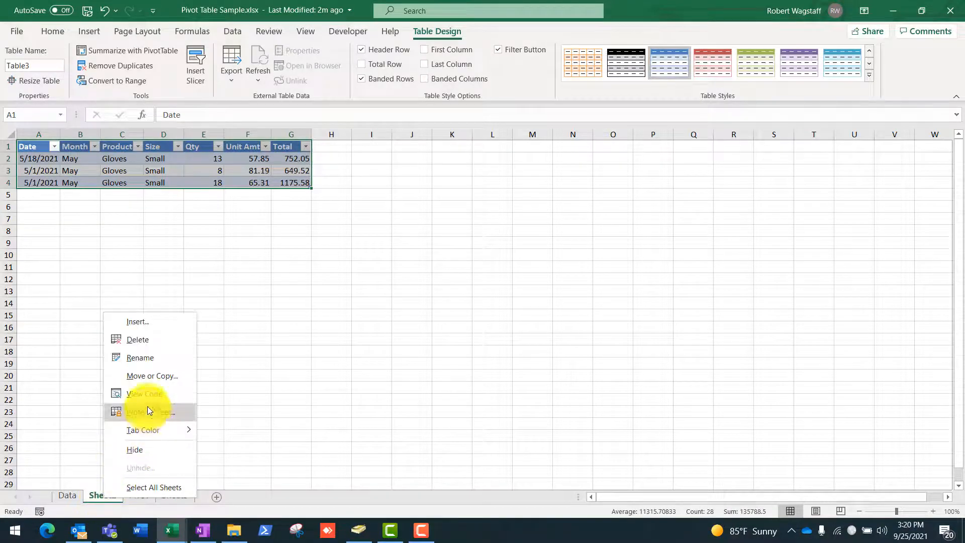
click(139, 343)
click(458, 299)
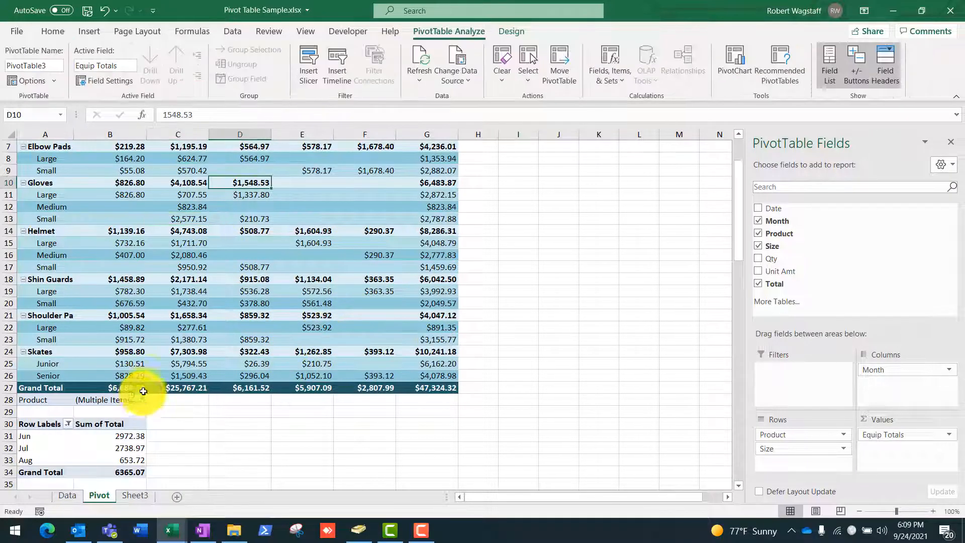
scroll(146, 377, up, 2)
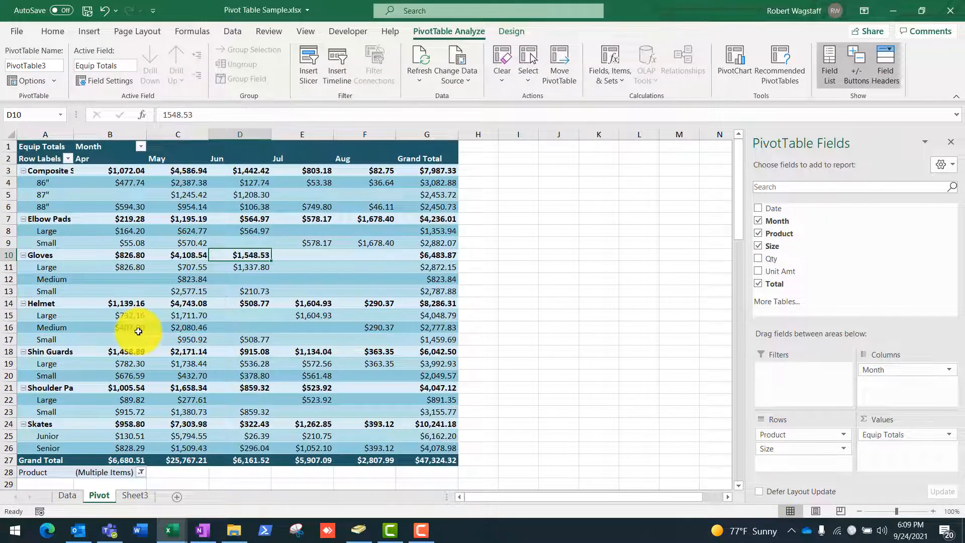
mouse_move(142, 327)
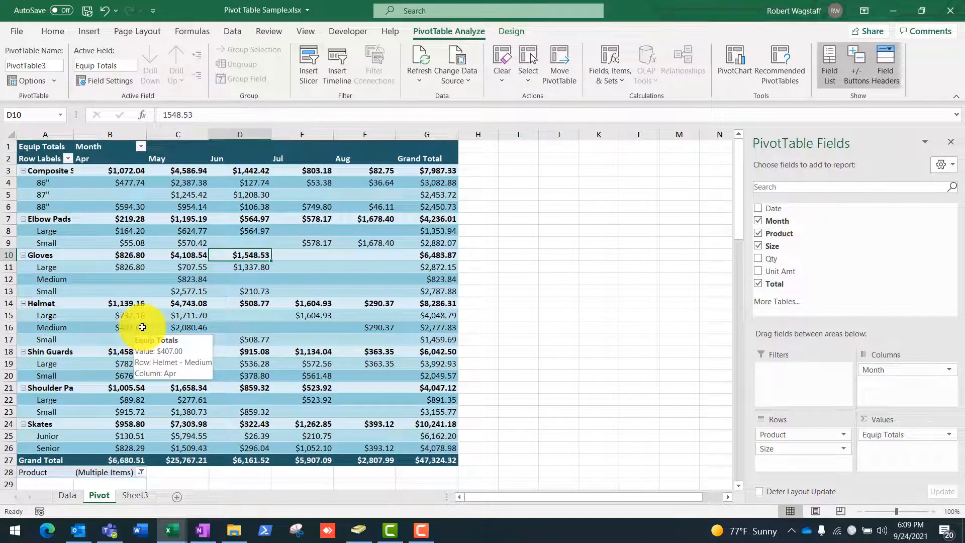